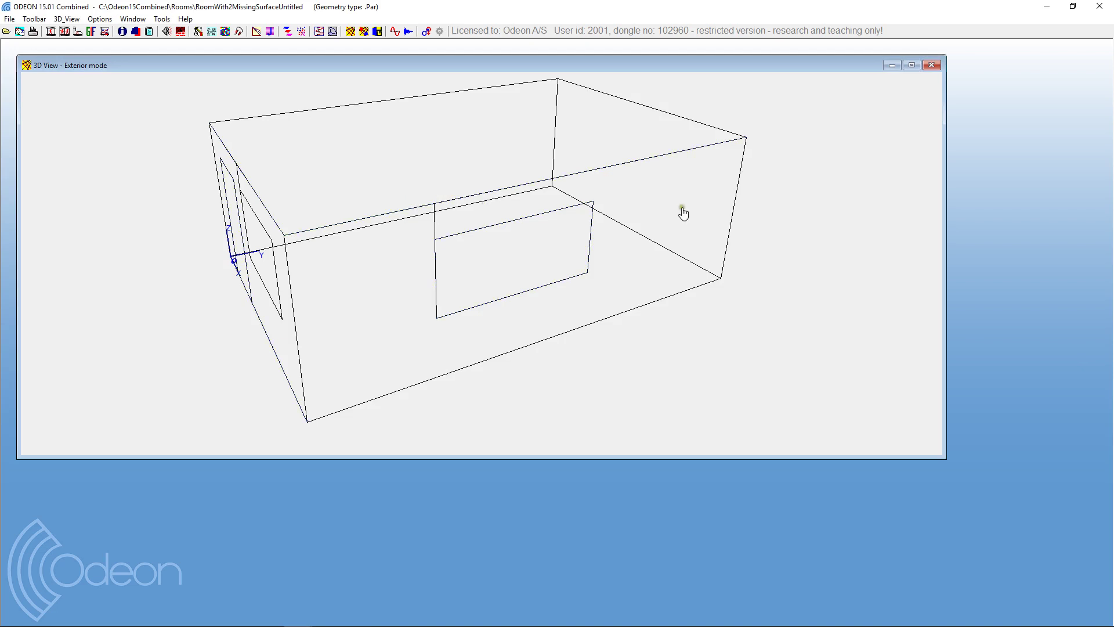
# Turn on Unique Edges in the 3D view to mark edges that may border missing surfaces
pyautogui.moveTo(642, 219); pyautogui.dragTo(557, 284)
pyautogui.moveTo(557, 281); pyautogui.dragTo(510, 288, button='right')
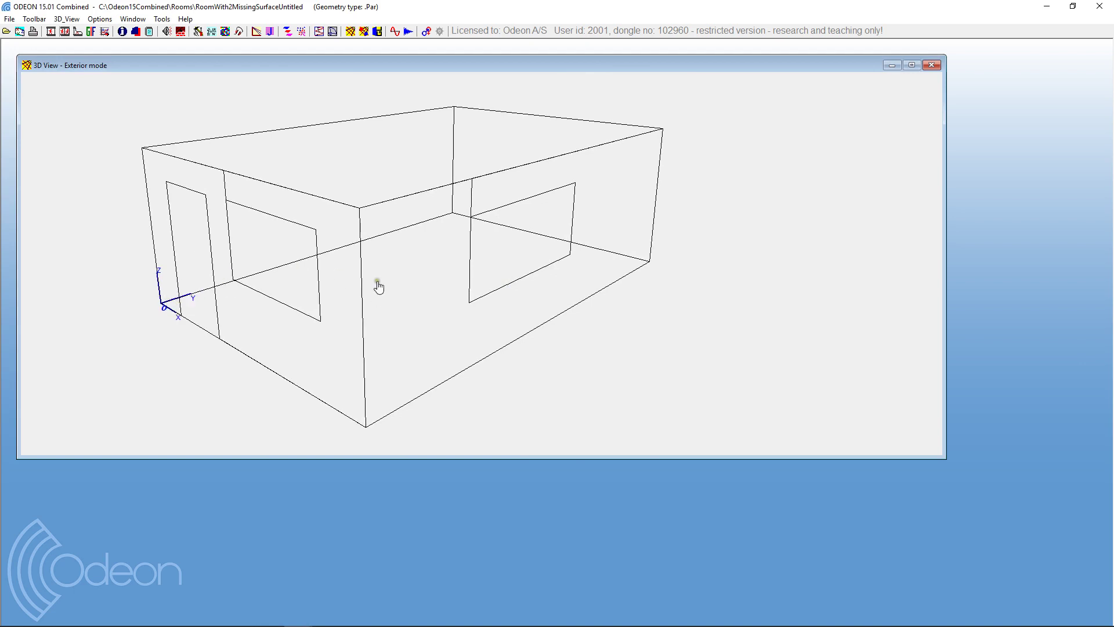
pyautogui.moveTo(507, 244); pyautogui.dragTo(505, 287)
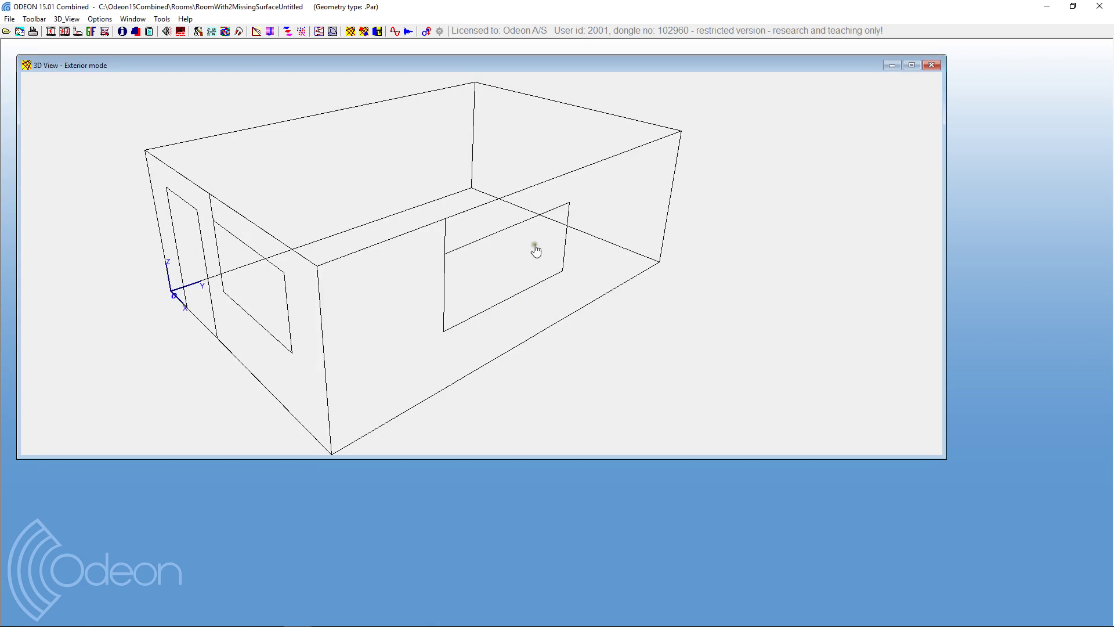
pyautogui.click(295, 321)
pyautogui.click(66, 19)
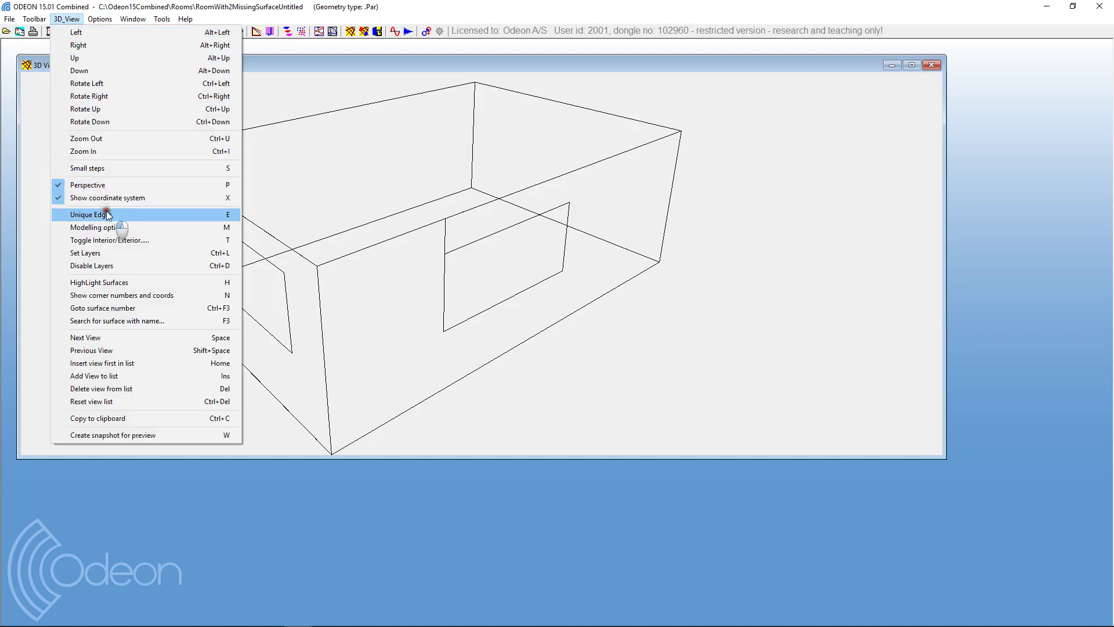
pyautogui.click(133, 240)
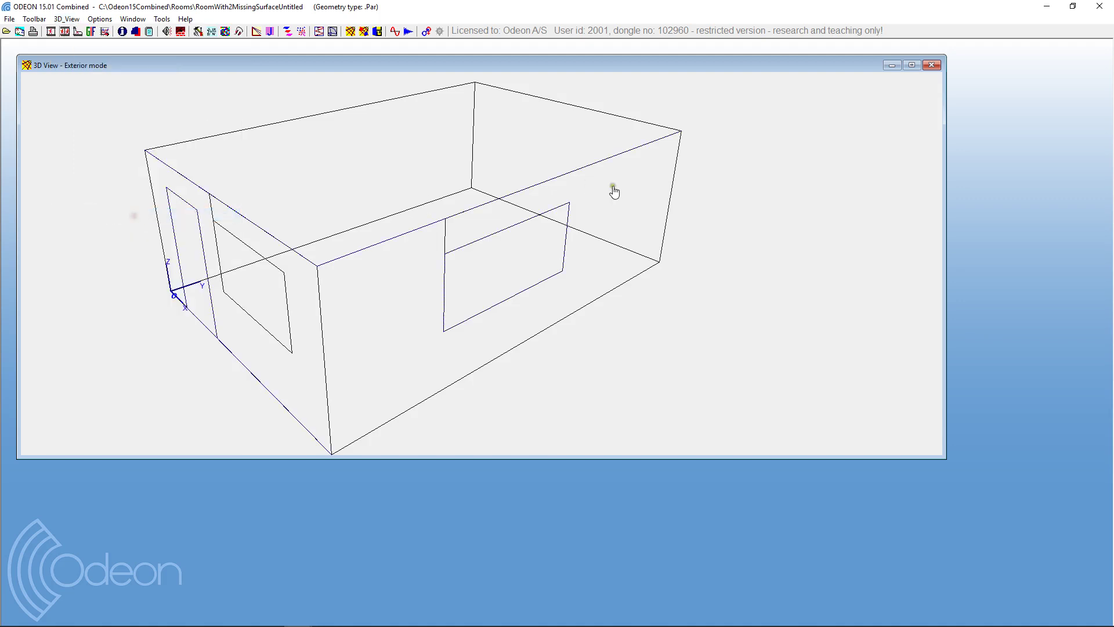
pyautogui.moveTo(485, 287)
pyautogui.mouseDown()
pyautogui.moveTo(542, 293)
pyautogui.moveTo(487, 268)
pyautogui.moveTo(477, 219)
pyautogui.moveTo(487, 291)
pyautogui.moveTo(552, 327)
pyautogui.moveTo(470, 277)
pyautogui.moveTo(494, 250)
pyautogui.moveTo(491, 273)
pyautogui.mouseUp()
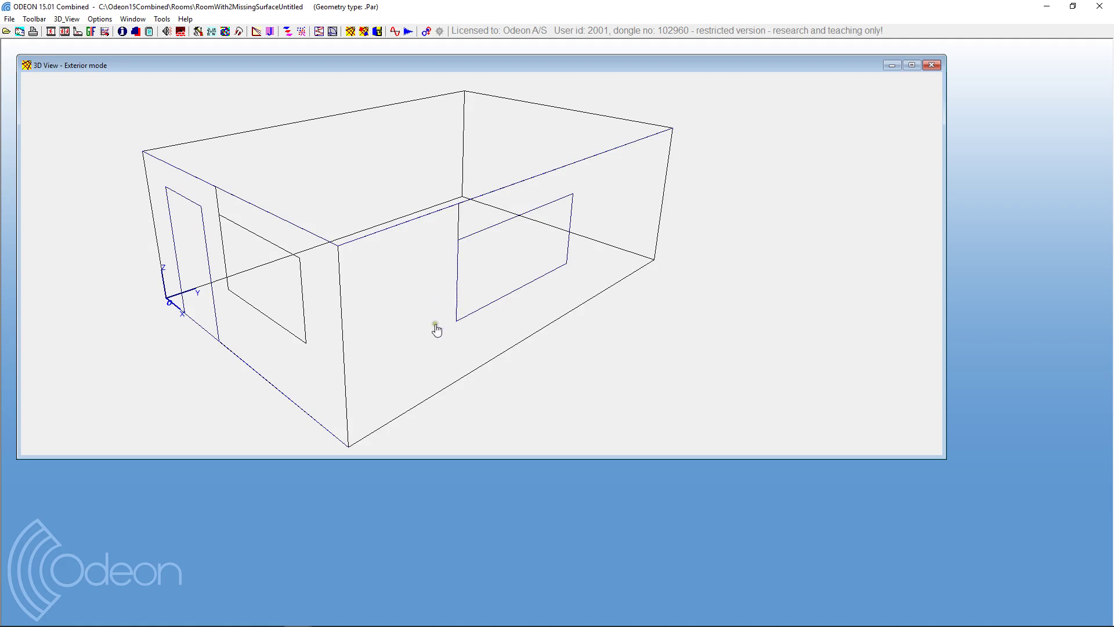
# Cycle the 3D view's surface display to show only the unique edges, and finish in Interior/Exterior mode
pyautogui.press('e')
pyautogui.press('e')
pyautogui.press('e')
pyautogui.press('e')
pyautogui.press('e')
pyautogui.press('e')
pyautogui.press('e')
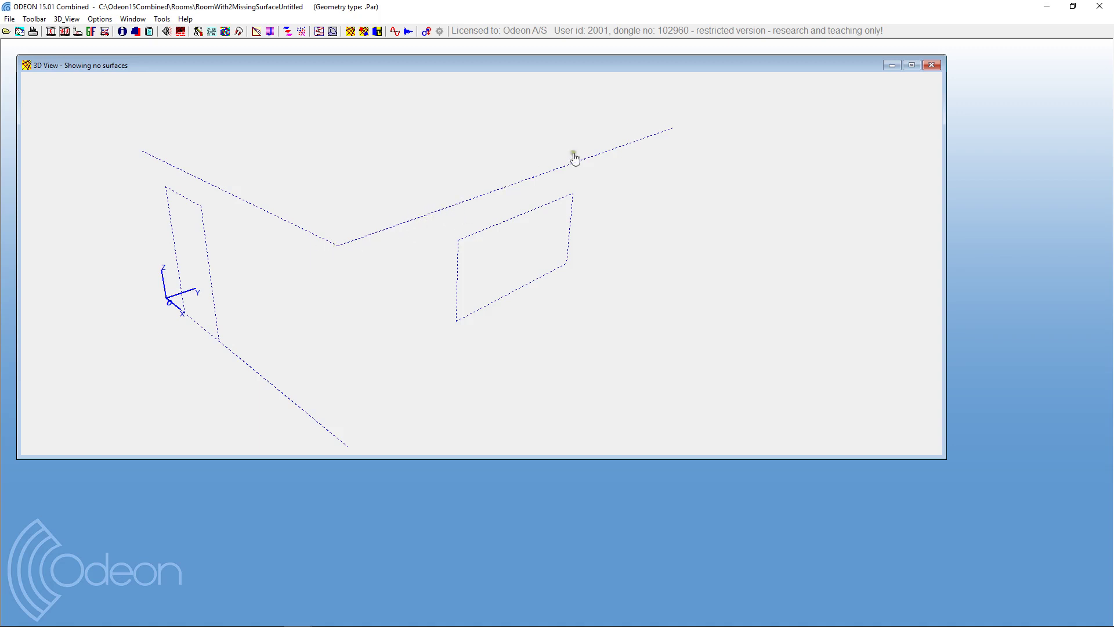
pyautogui.press('n')
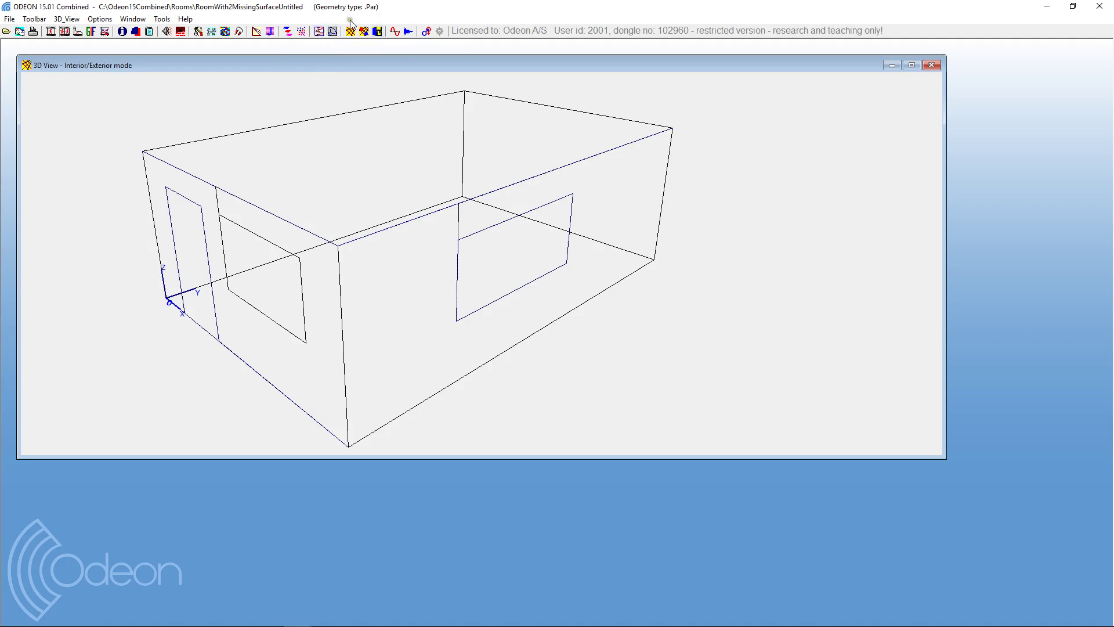
# Investigate ray tracing from point source P1 with 1000 rays and actual surface scattering, and start a free run
pyautogui.click(181, 31)
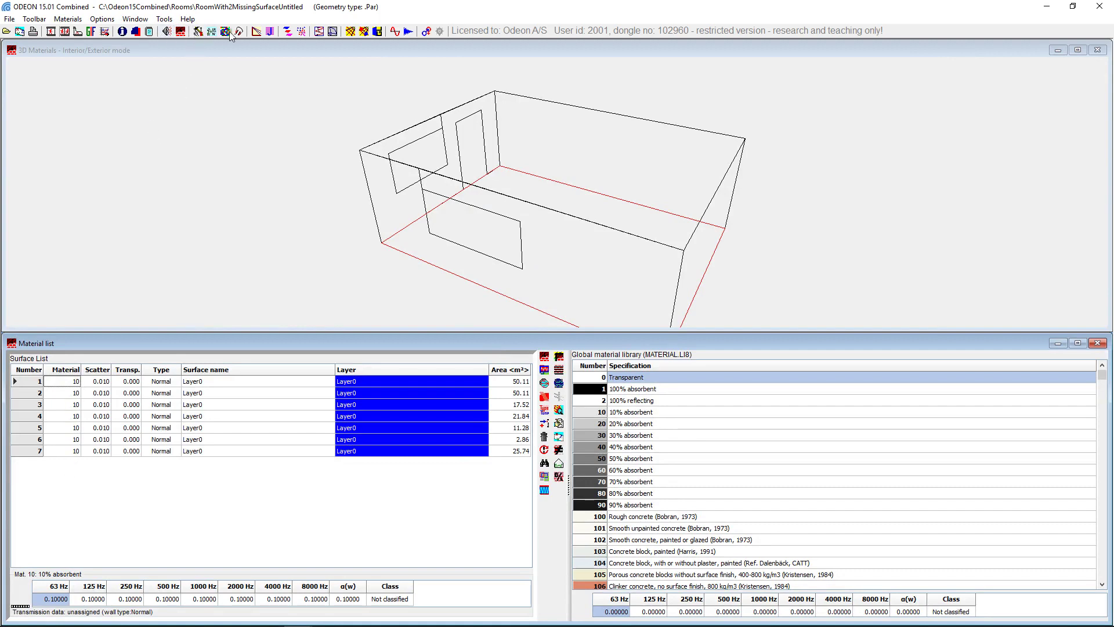
pyautogui.click(318, 32)
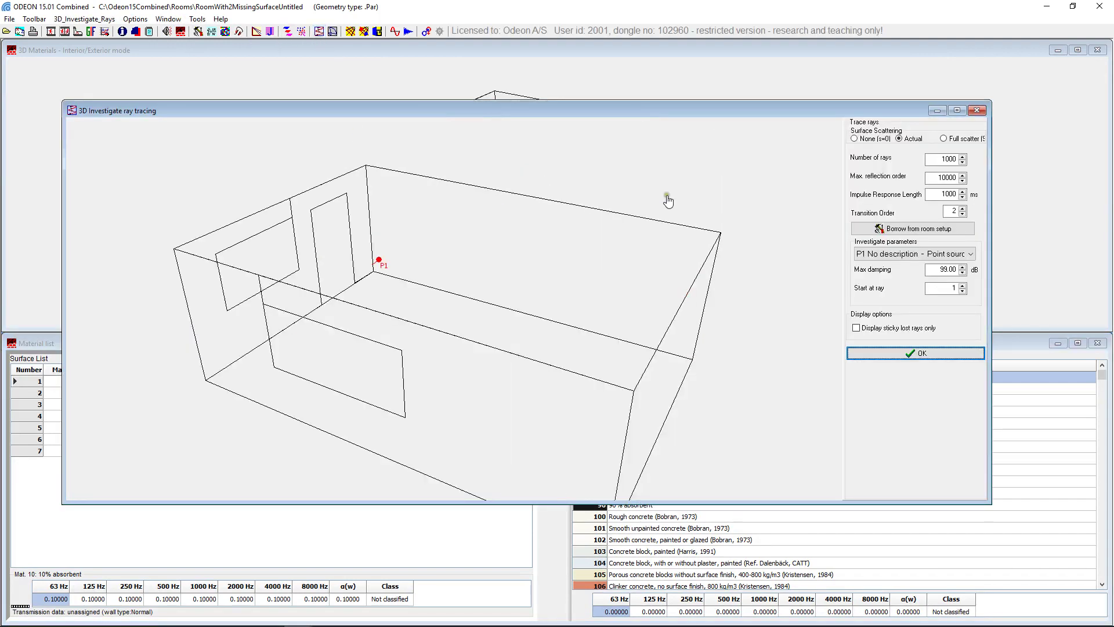
pyautogui.click(908, 353)
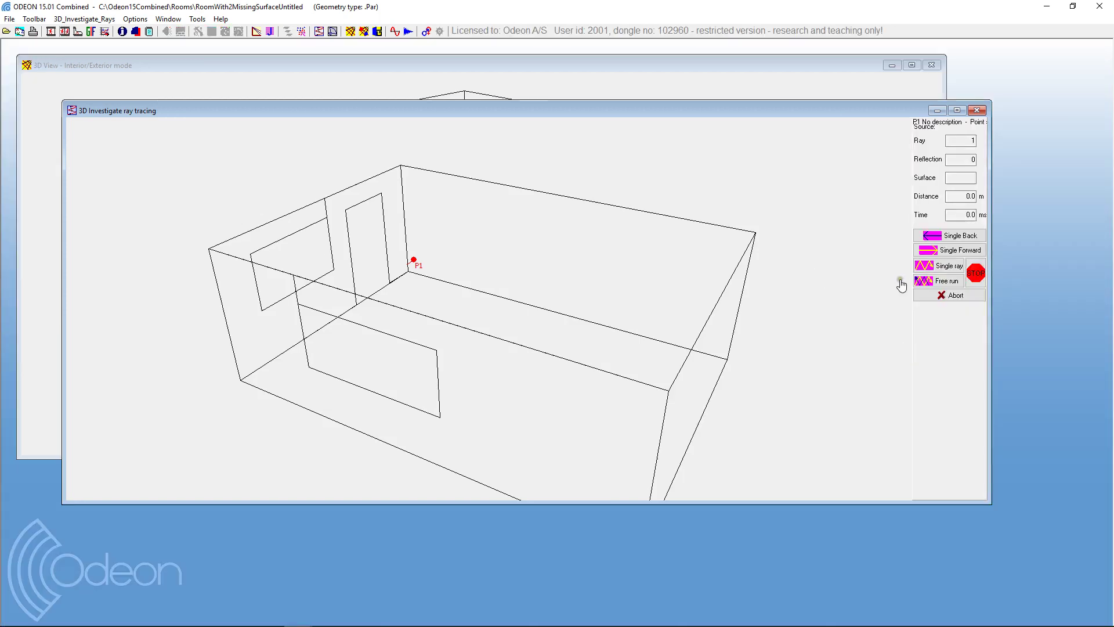
pyautogui.click(931, 285)
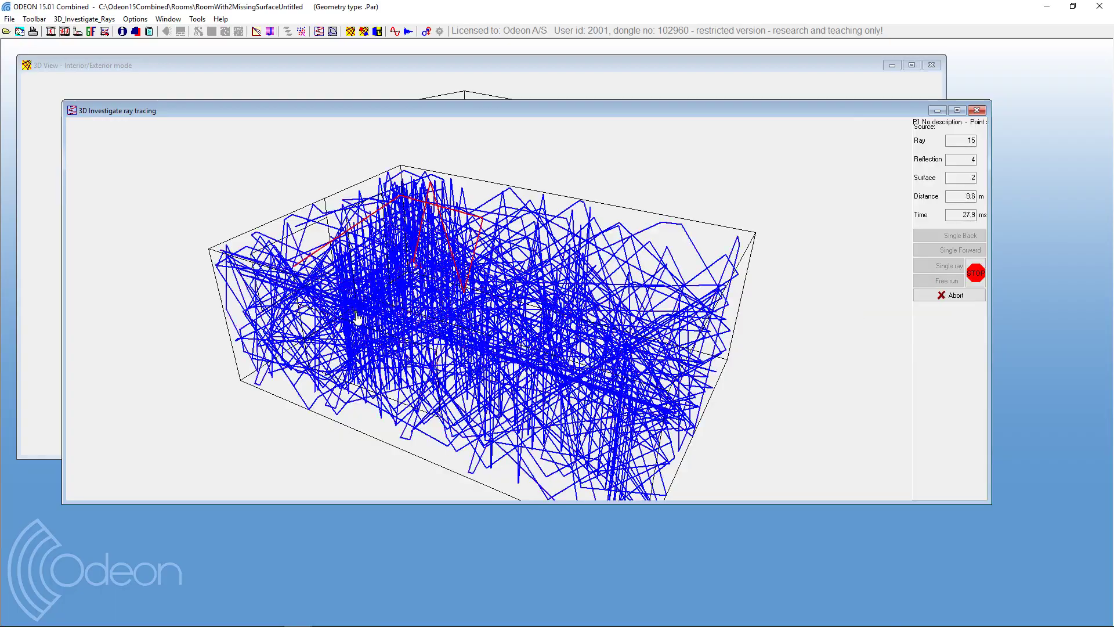
# Examine from several angles where the traced rays leave the room, and abort and close the ray investigation
pyautogui.moveTo(355, 315)
pyautogui.mouseDown()
pyautogui.moveTo(602, 323)
pyautogui.moveTo(469, 260)
pyautogui.mouseUp()
pyautogui.moveTo(522, 226)
pyautogui.mouseDown()
pyautogui.moveTo(472, 336)
pyautogui.moveTo(524, 343)
pyautogui.moveTo(505, 331)
pyautogui.moveTo(729, 318)
pyautogui.moveTo(629, 343)
pyautogui.moveTo(642, 364)
pyautogui.moveTo(587, 339)
pyautogui.mouseUp()
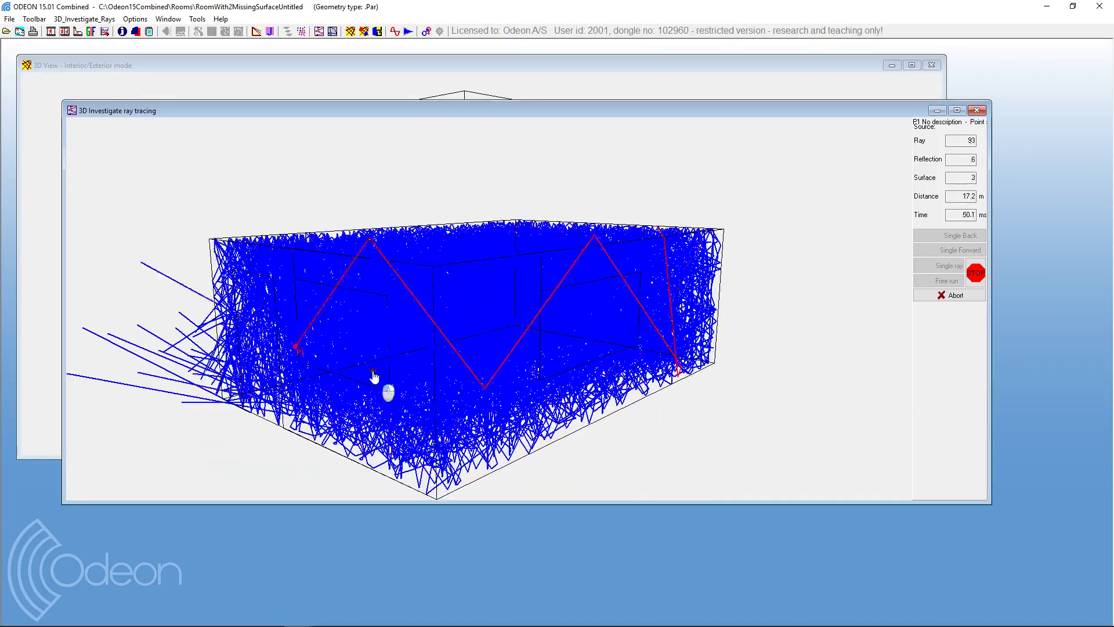
pyautogui.moveTo(374, 377)
pyautogui.mouseDown()
pyautogui.moveTo(311, 385)
pyautogui.moveTo(448, 398)
pyautogui.moveTo(467, 444)
pyautogui.moveTo(331, 392)
pyautogui.mouseUp()
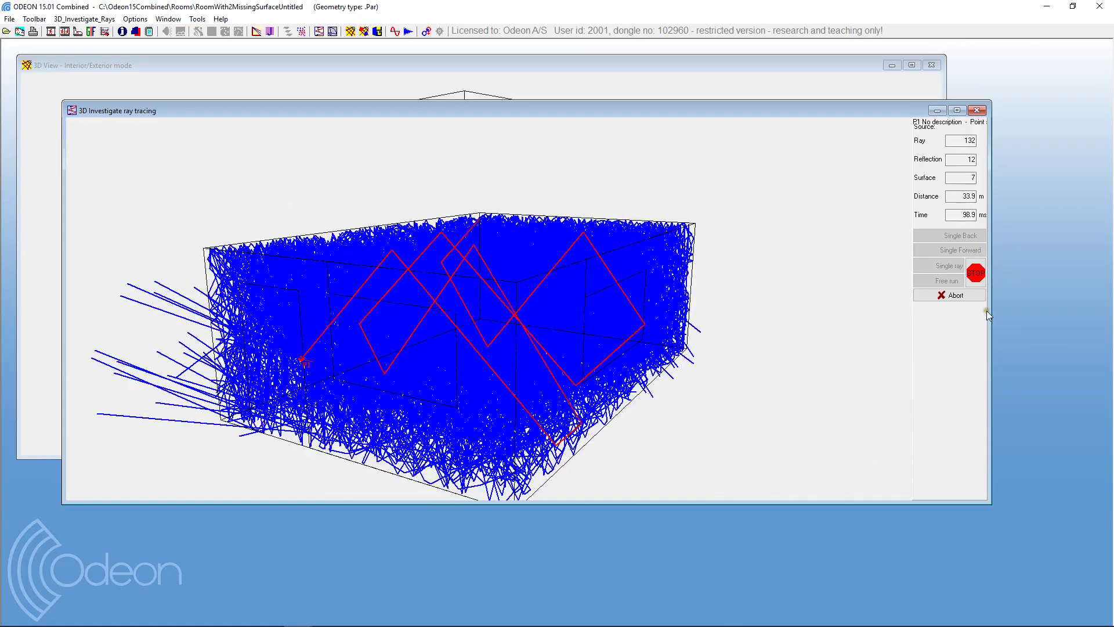
pyautogui.click(958, 295)
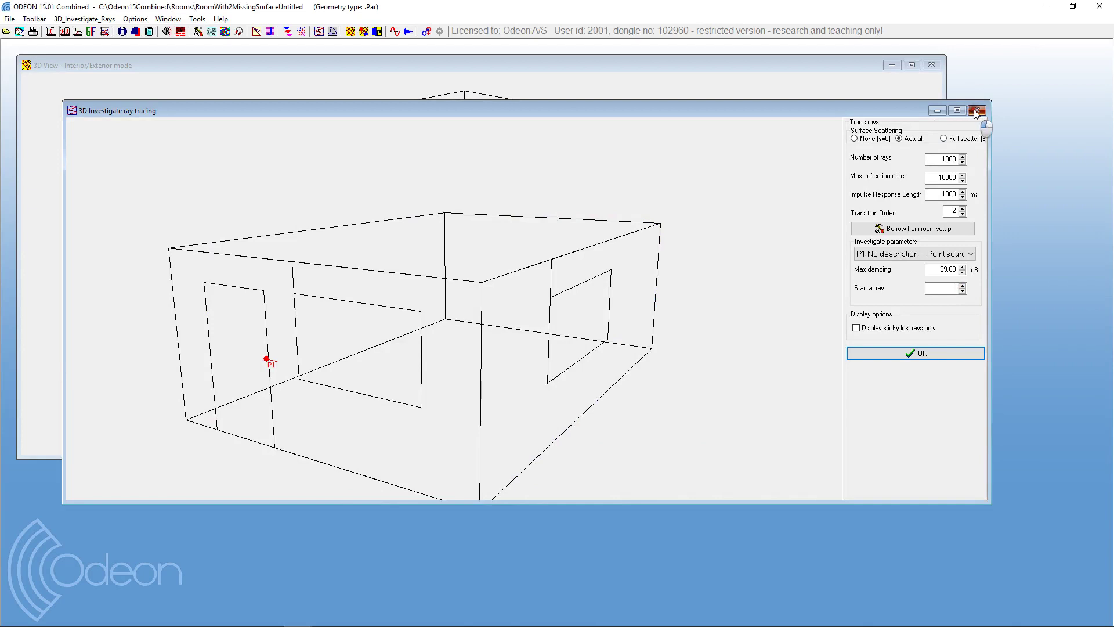
pyautogui.click(977, 111)
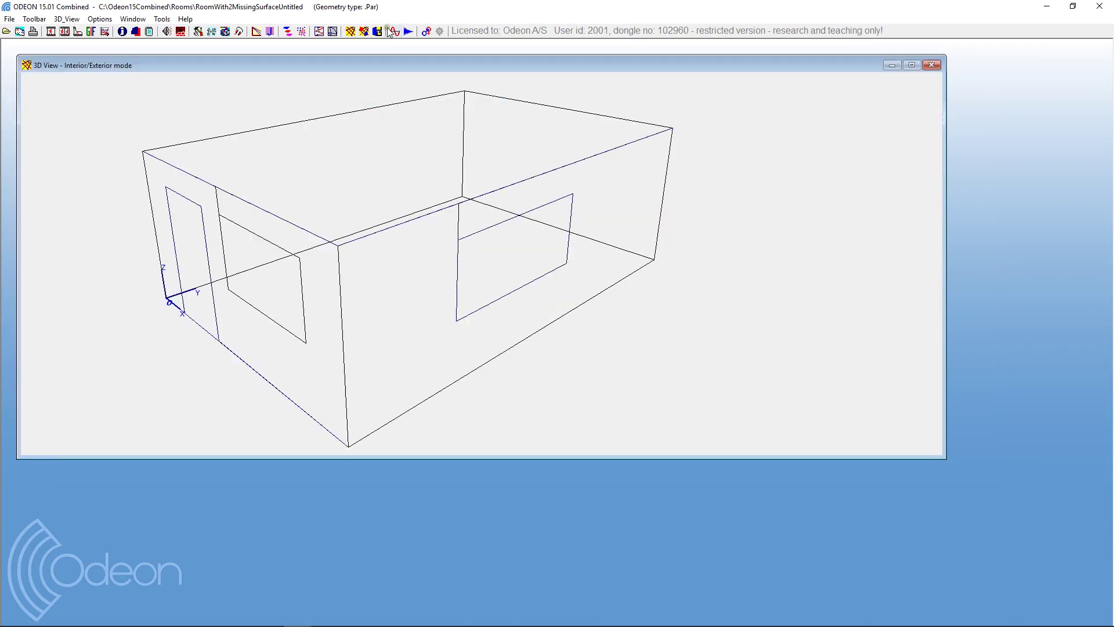
# Watch the 3D Billiard simulation of 5000 balls from outside the room for balls escaping through holes
pyautogui.click(333, 31)
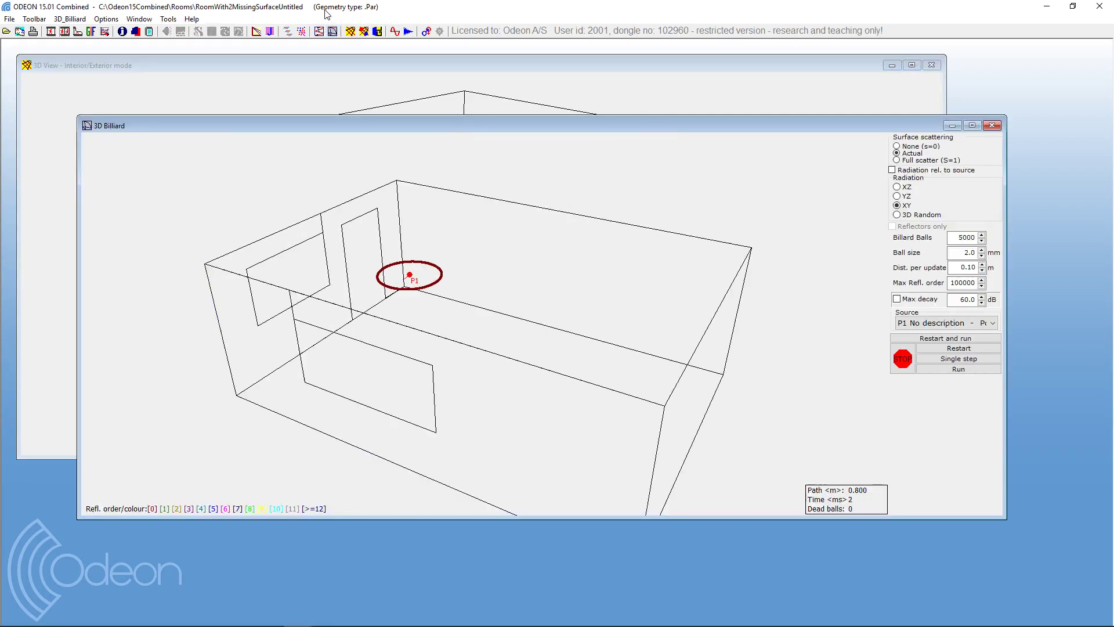
pyautogui.moveTo(360, 313); pyautogui.dragTo(497, 385)
pyautogui.scroll(-5, 423, 311)
pyautogui.moveTo(427, 359); pyautogui.dragTo(432, 395)
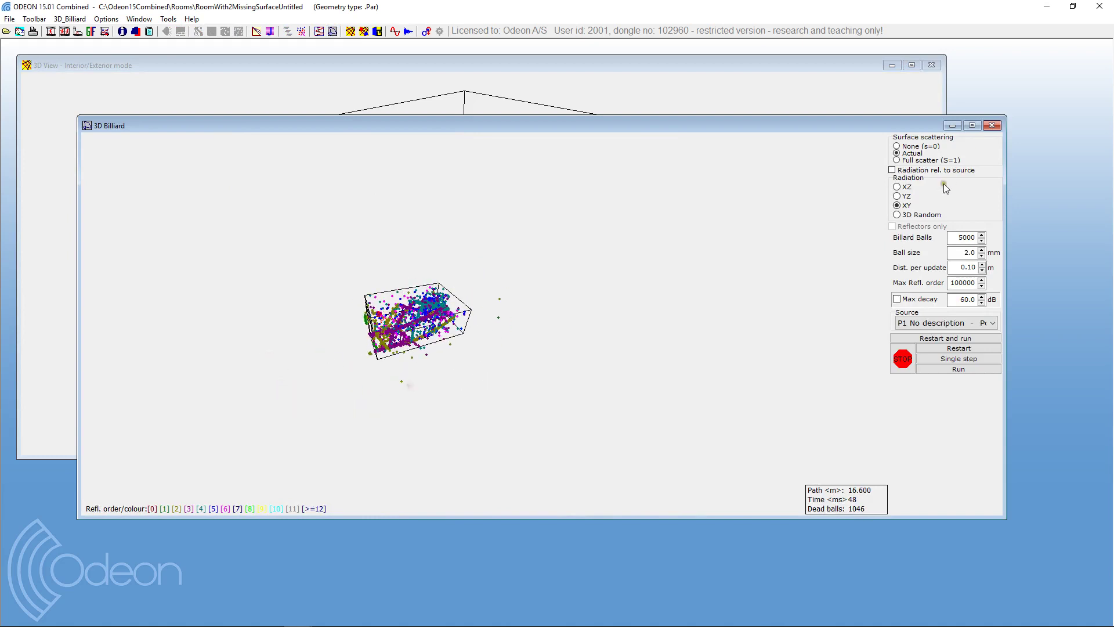
pyautogui.click(993, 125)
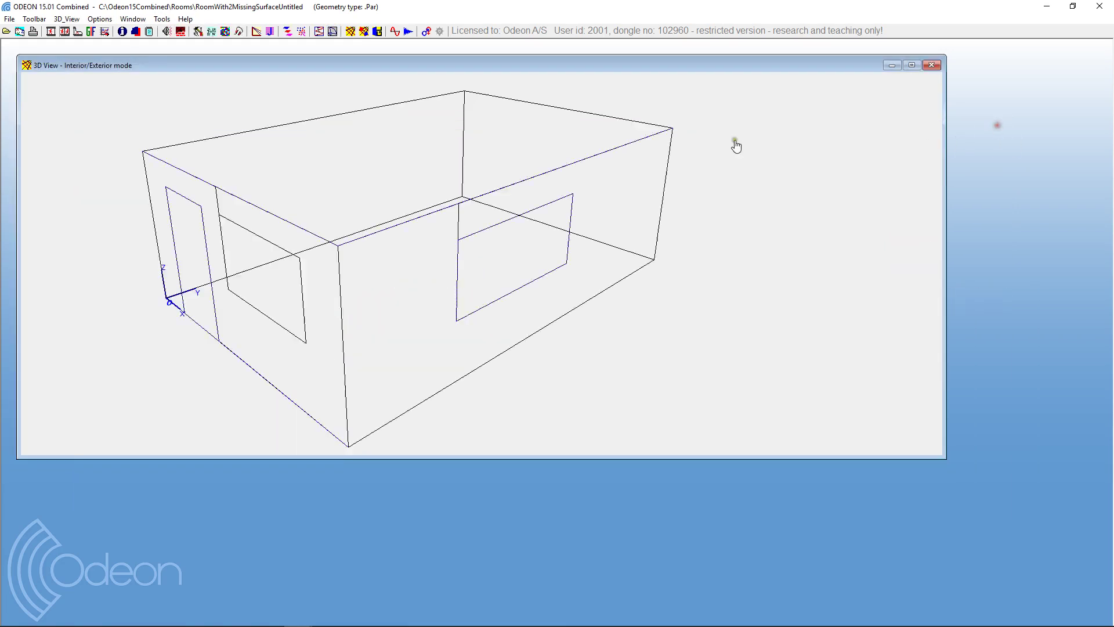
# Look around the room's interior in the 3D OpenGL rendering for missing surfaces in the walls
pyautogui.click(378, 31)
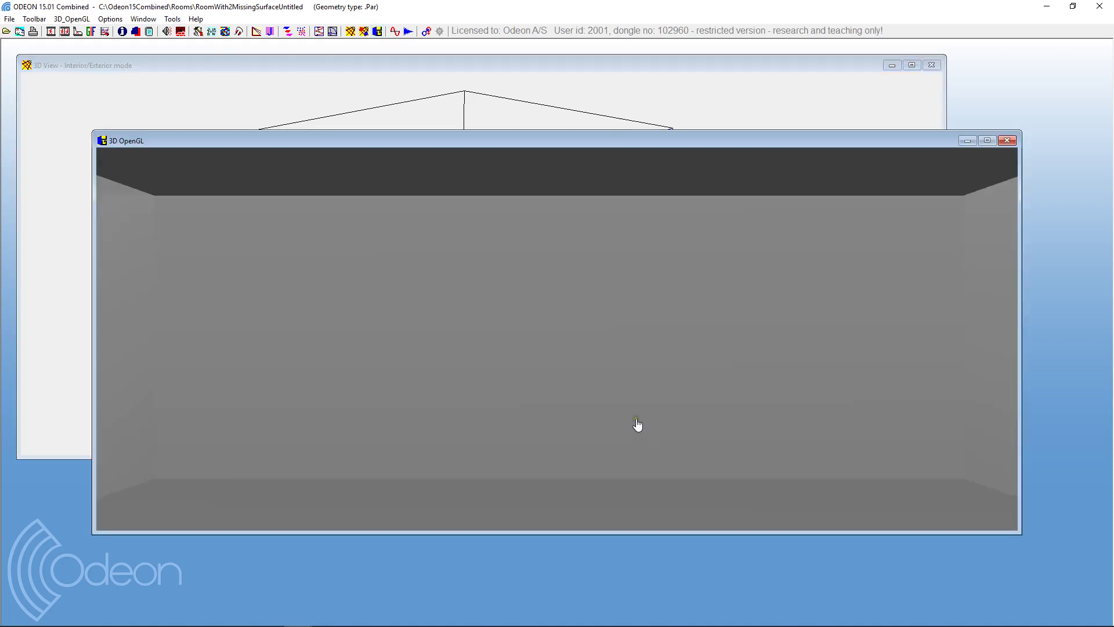
pyautogui.moveTo(624, 413); pyautogui.dragTo(1051, 415)
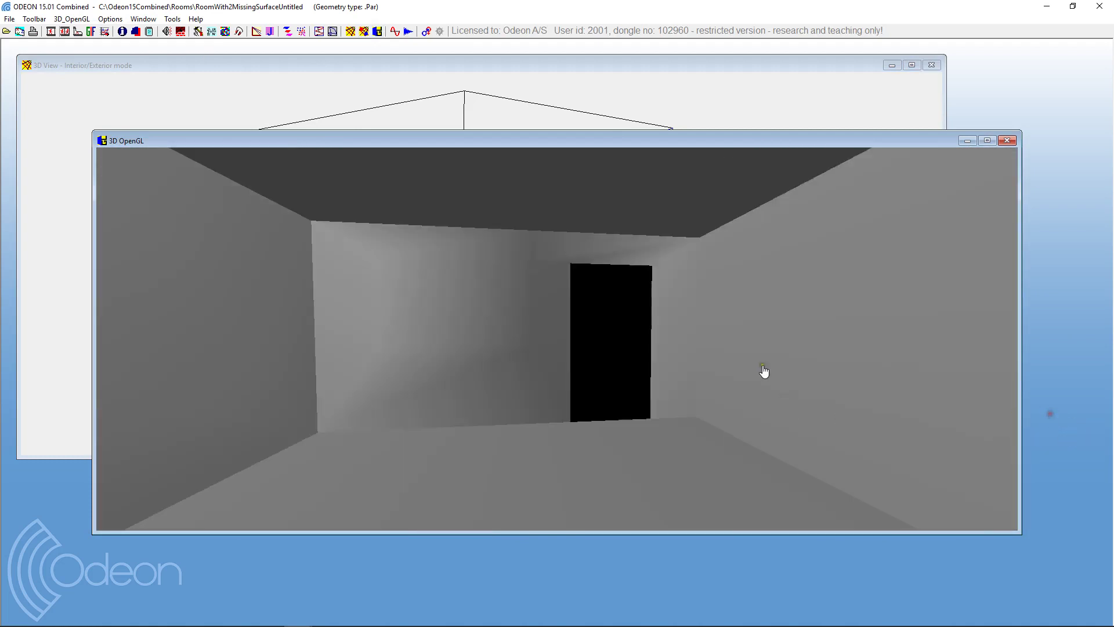
pyautogui.moveTo(593, 364); pyautogui.dragTo(484, 334)
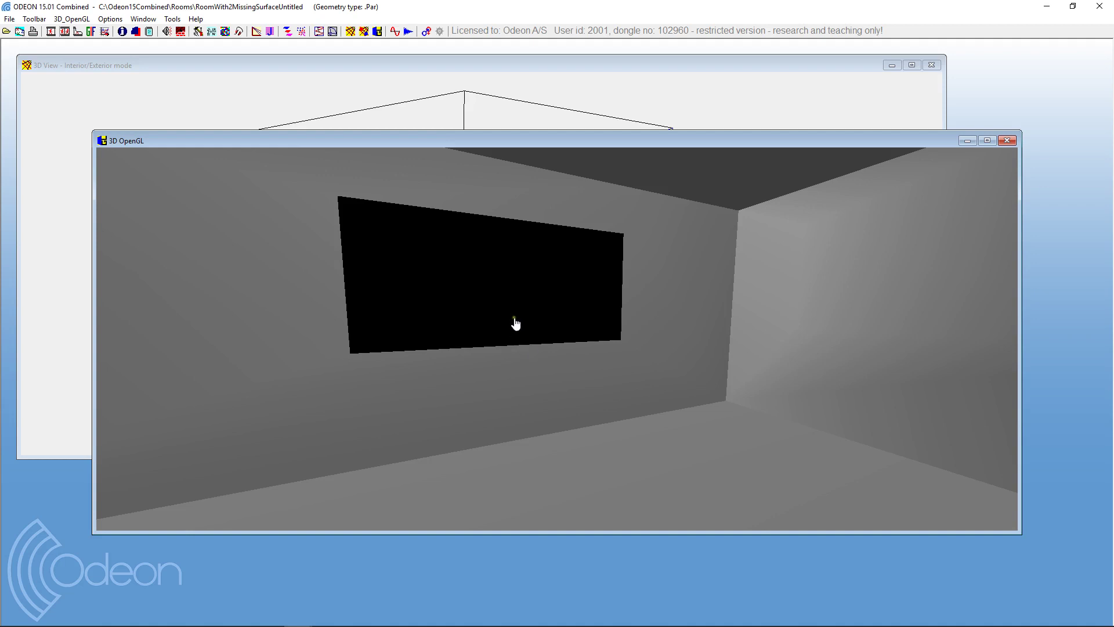
pyautogui.moveTo(527, 316); pyautogui.dragTo(487, 338)
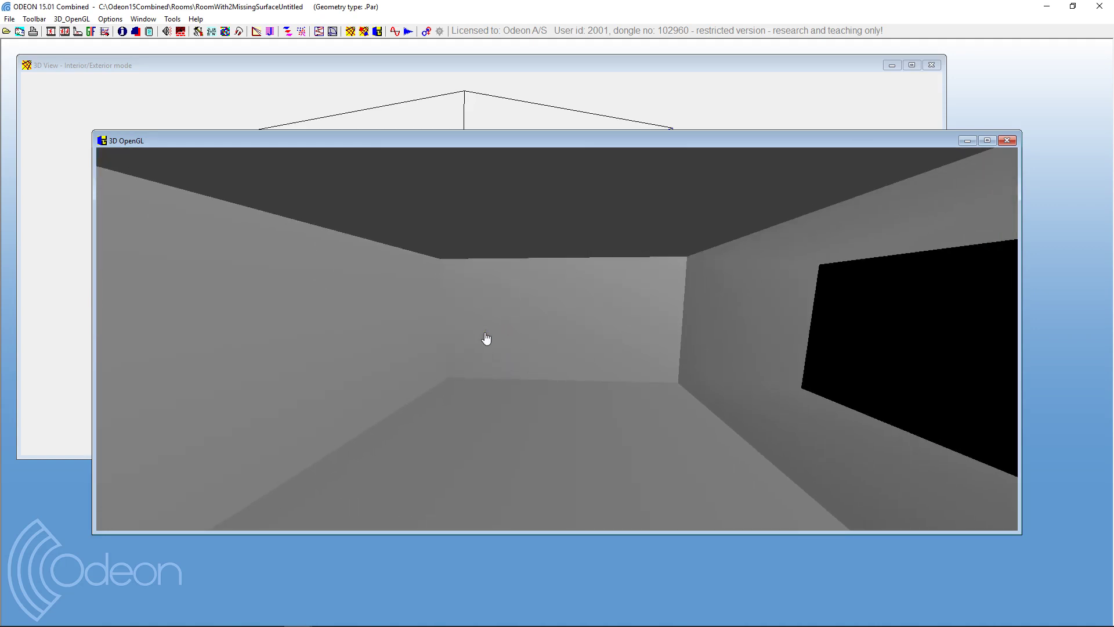
# Examine the door and window openings from outside the rendered room, review the OpenGL view commands, and close the rendering
pyautogui.scroll(-10, 486, 338)
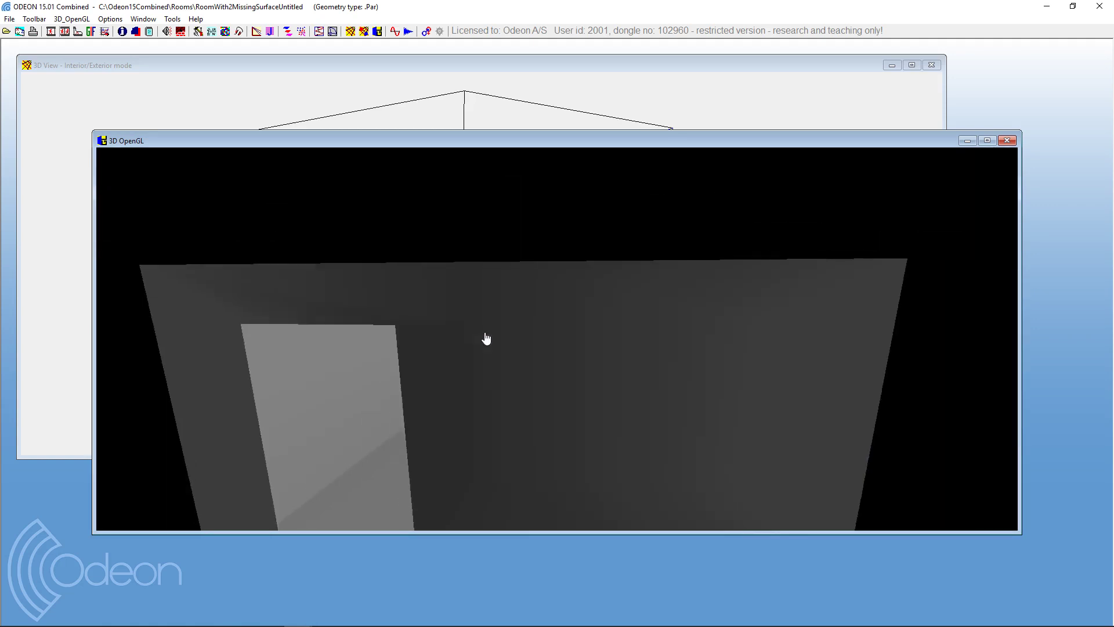
pyautogui.scroll(-3, 486, 339)
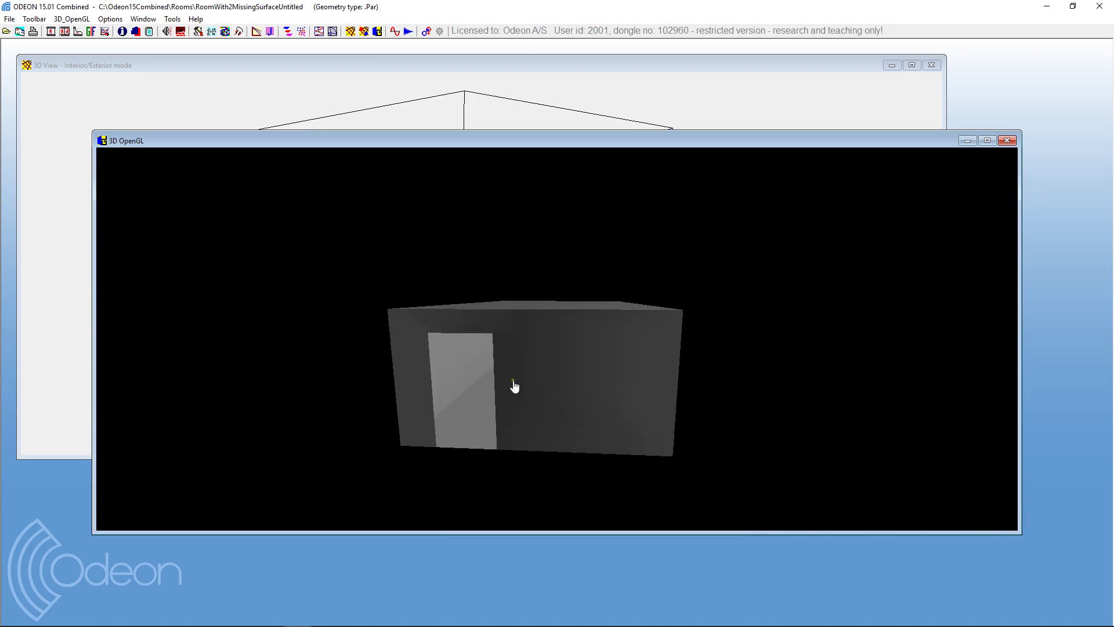
pyautogui.click(529, 396)
pyautogui.moveTo(530, 399); pyautogui.dragTo(535, 372)
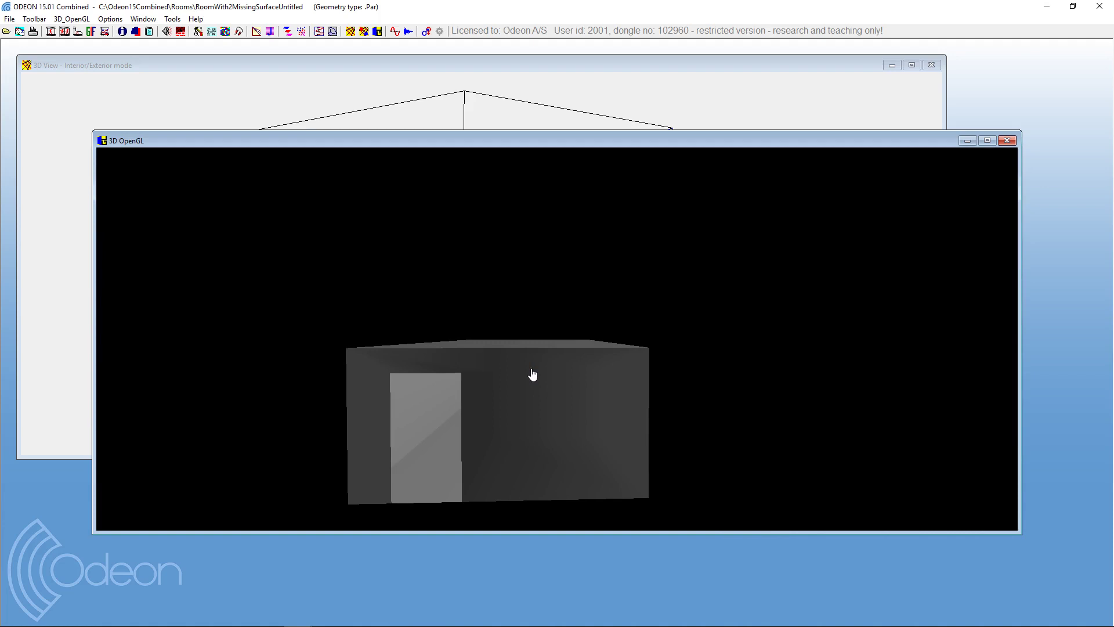
pyautogui.moveTo(512, 462)
pyautogui.mouseDown()
pyautogui.moveTo(445, 451)
pyautogui.moveTo(518, 463)
pyautogui.moveTo(497, 464)
pyautogui.mouseUp()
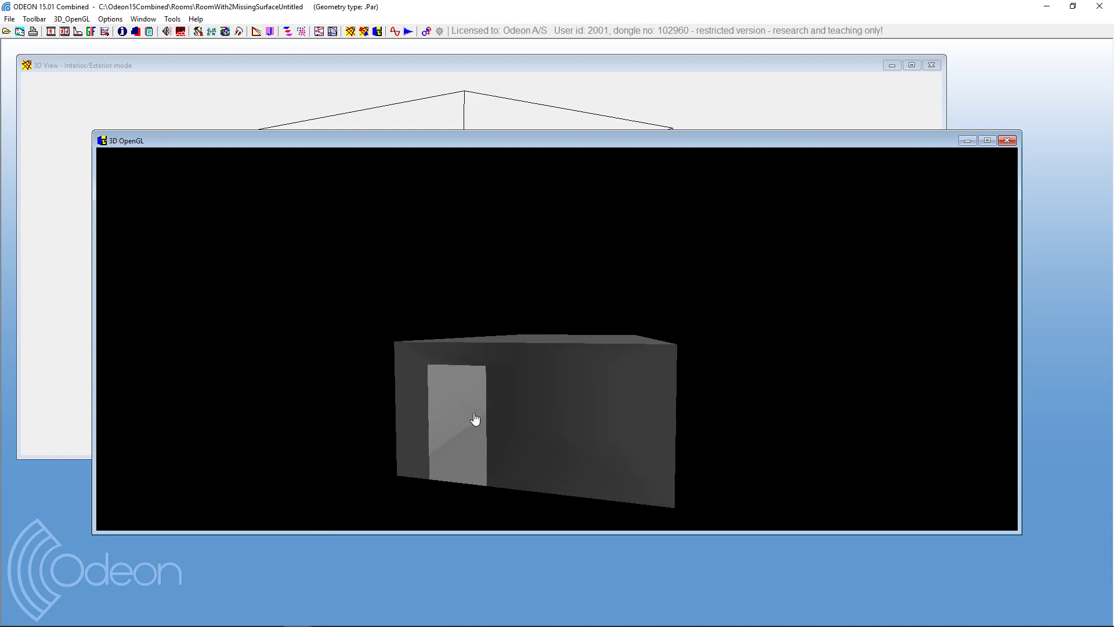
pyautogui.press('Down')
pyautogui.press('Down')
pyautogui.press('Down')
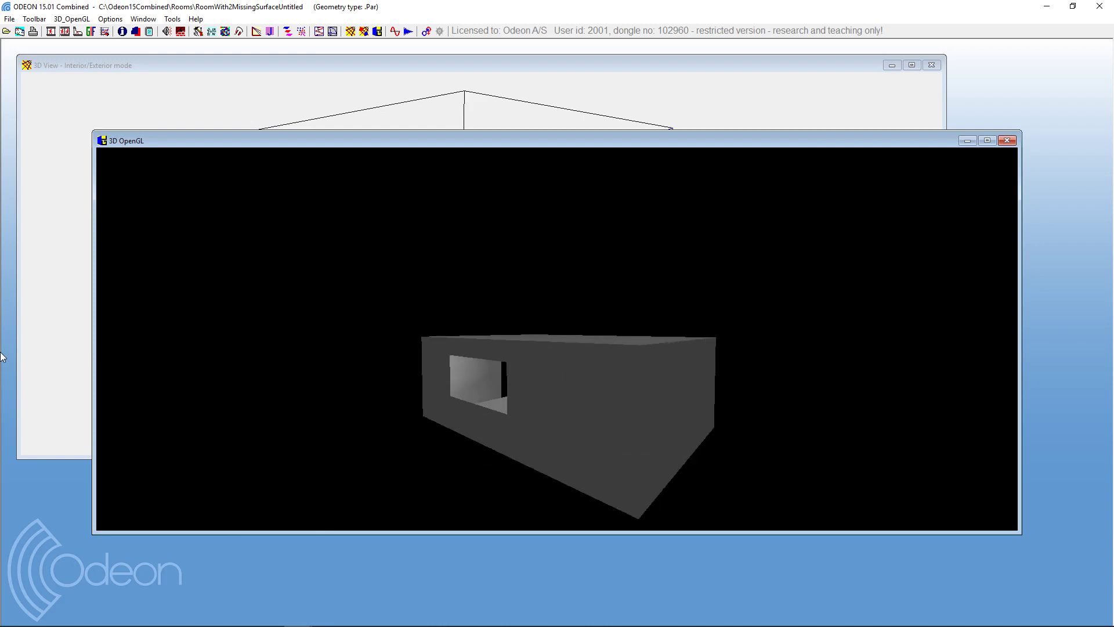
pyautogui.click(68, 19)
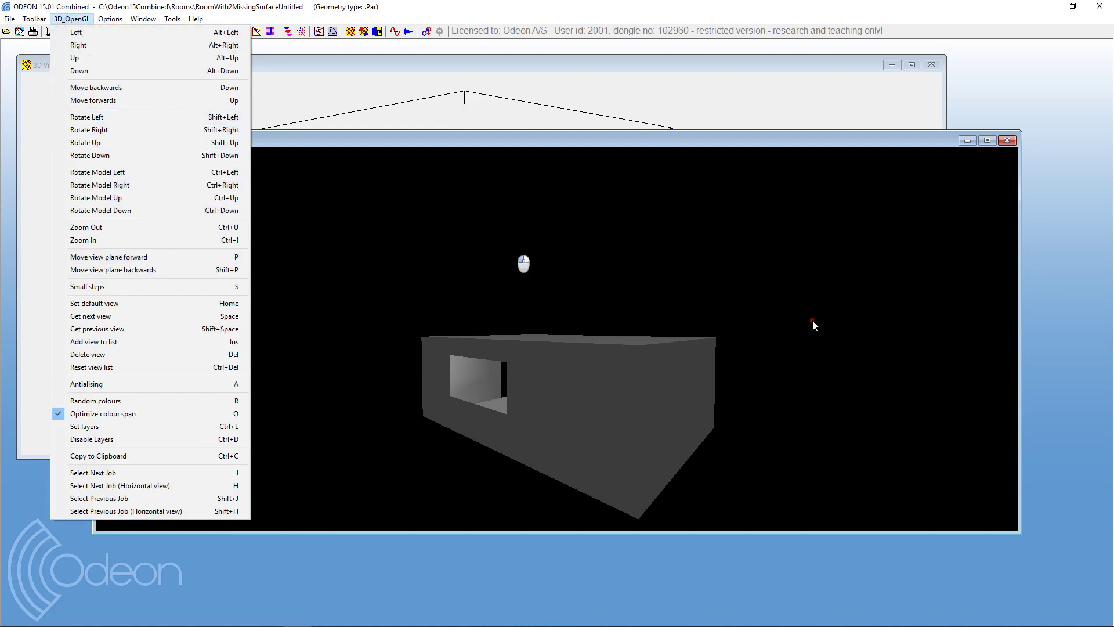
pyautogui.click(920, 445)
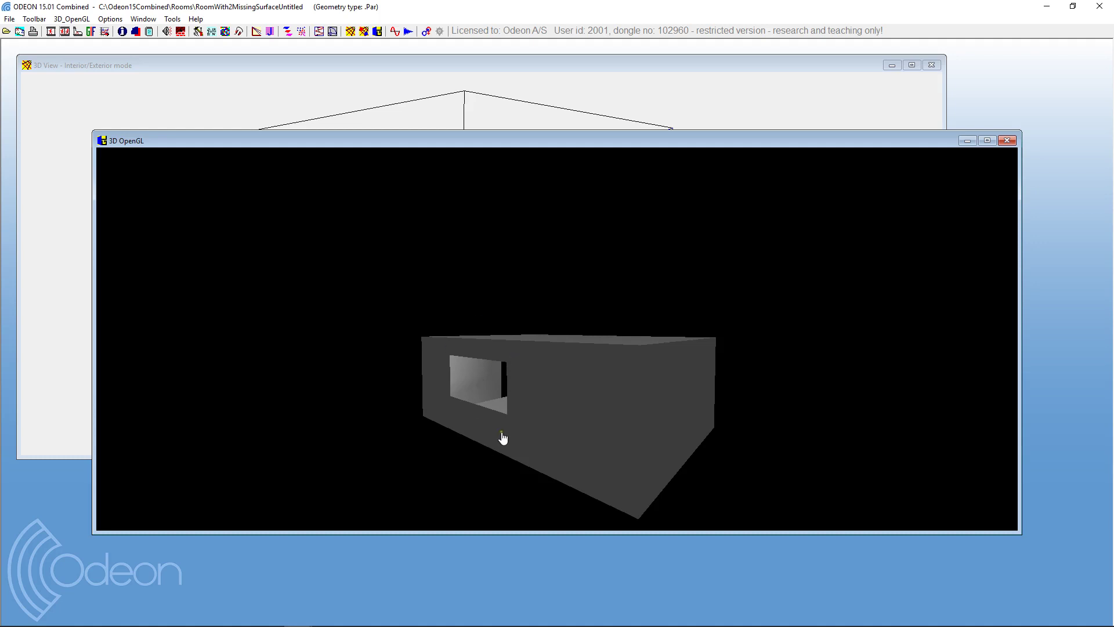
pyautogui.click(1008, 143)
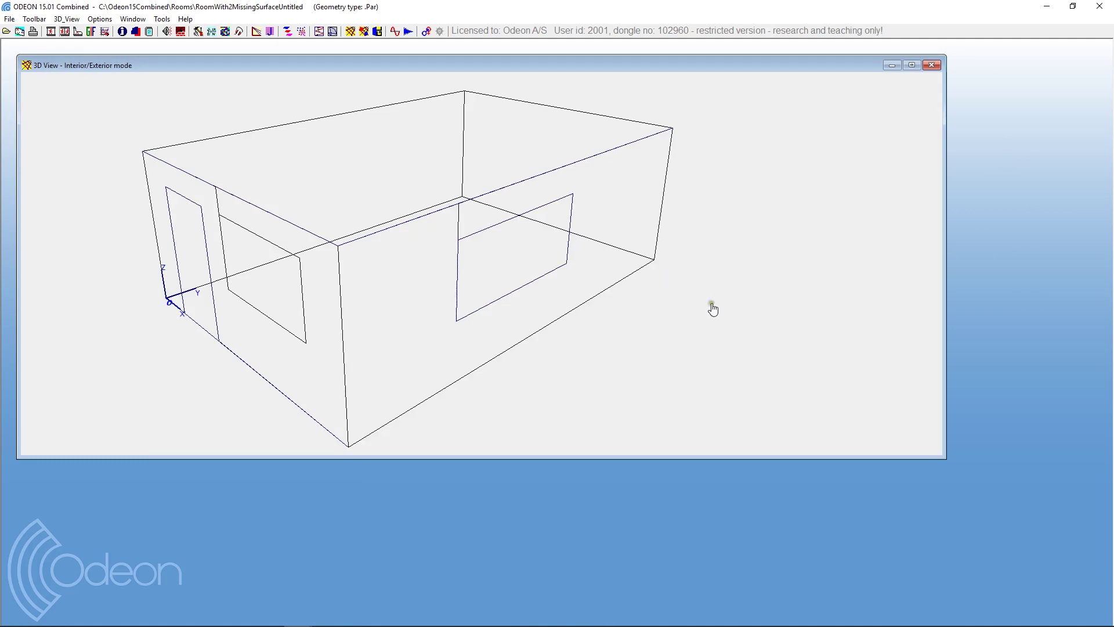
# Read the 3D View Display help topic on defining a surface from existing points, and close the help
pyautogui.moveTo(711, 308); pyautogui.dragTo(643, 287)
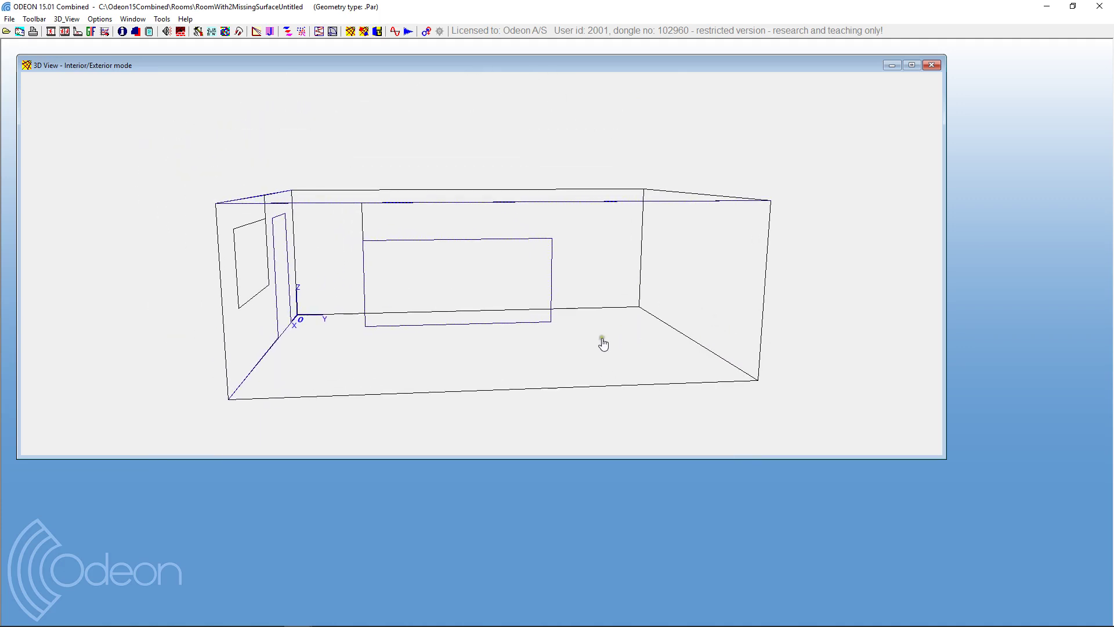
pyautogui.press('F1')
pyautogui.scroll(-4, 609, 406)
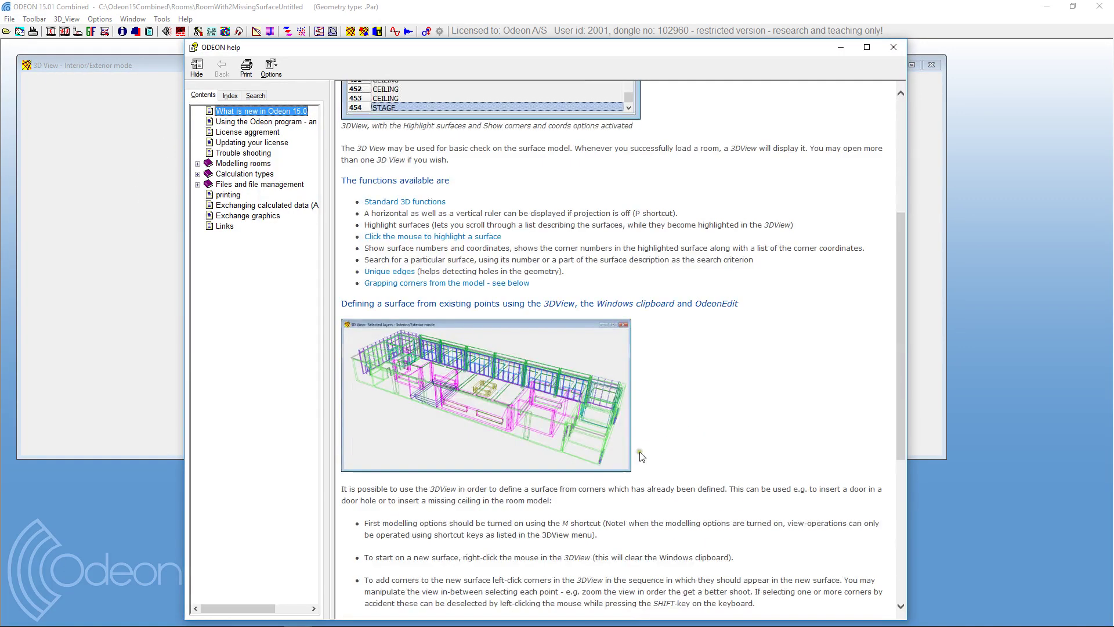
pyautogui.scroll(4, 627, 435)
pyautogui.scroll(-5, 650, 466)
pyautogui.scroll(-3, 512, 348)
pyautogui.scroll(8, 529, 399)
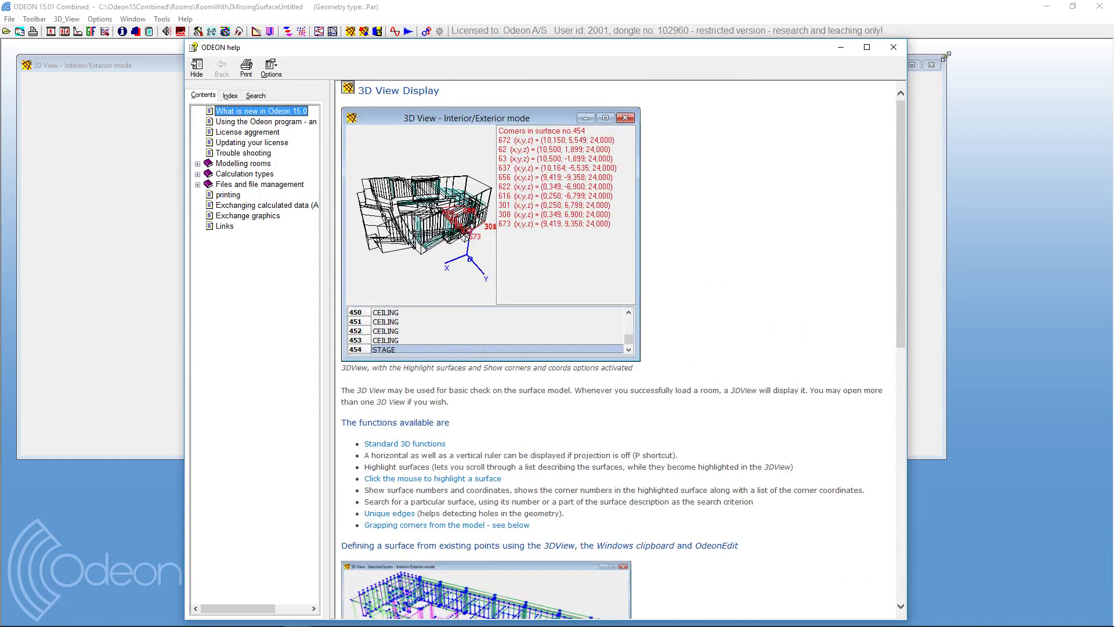
pyautogui.click(892, 48)
# Turn on the modelling options in the 3D view and pick the four corners of the door opening in order
pyautogui.moveTo(447, 266); pyautogui.dragTo(575, 222)
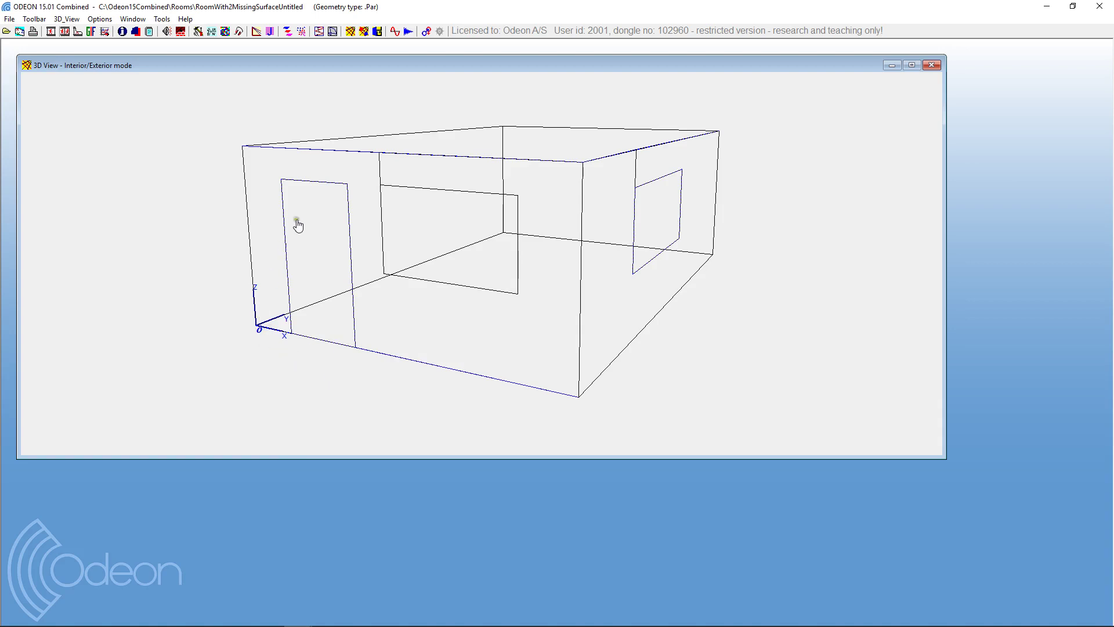
pyautogui.click(302, 317)
pyautogui.click(357, 347)
pyautogui.click(74, 19)
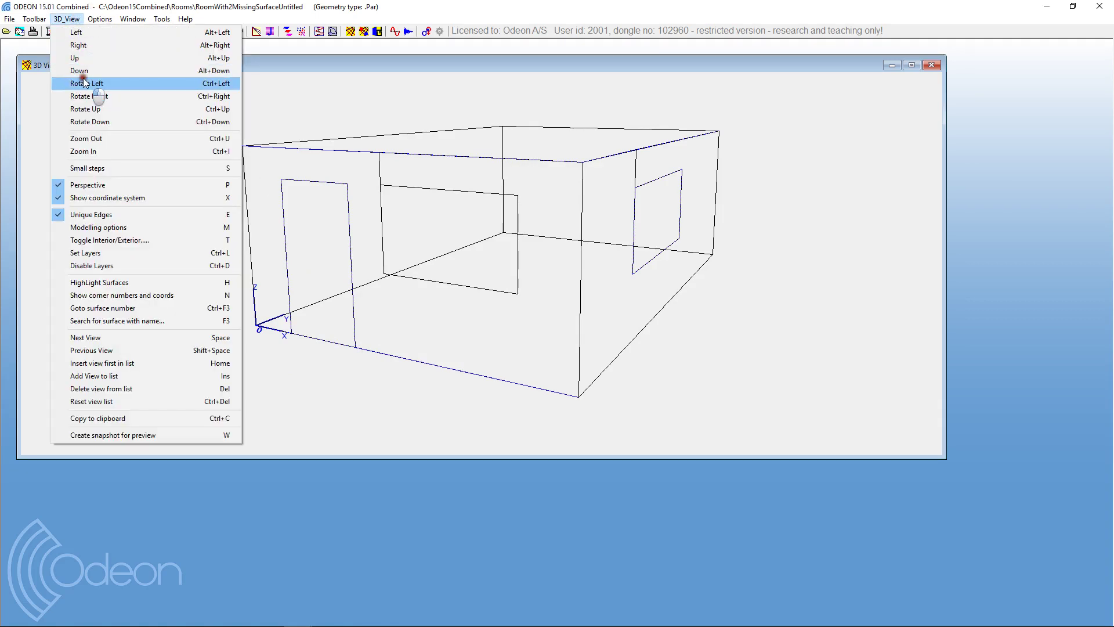
pyautogui.click(137, 227)
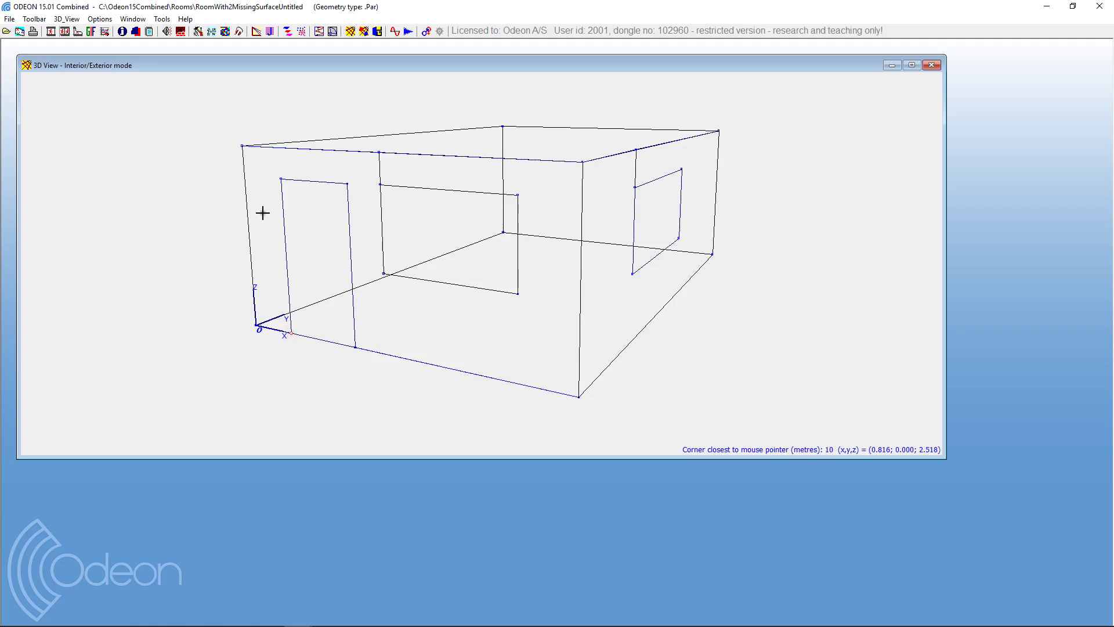
pyautogui.click(347, 183)
pyautogui.click(348, 345)
# Open the room's .Par file in the ODEON text editor and paste the door surface with corners 9, 10, 11 and 12 below surface 7
pyautogui.click(19, 31)
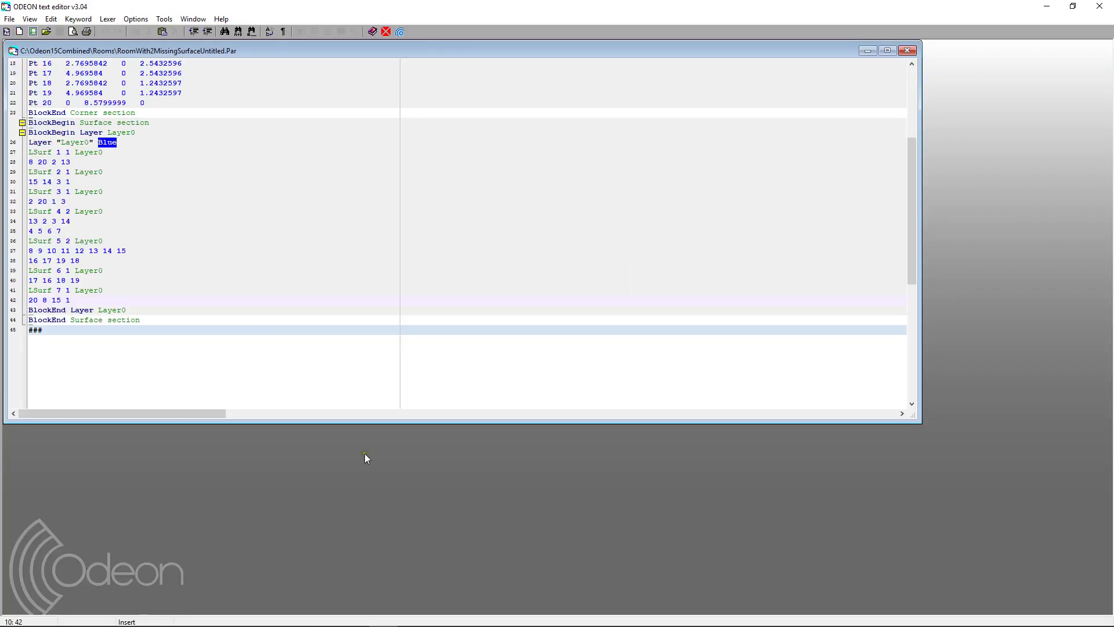
pyautogui.click(191, 302)
pyautogui.press('Return')
pyautogui.press('Return')
pyautogui.press('Return')
pyautogui.press('Return')
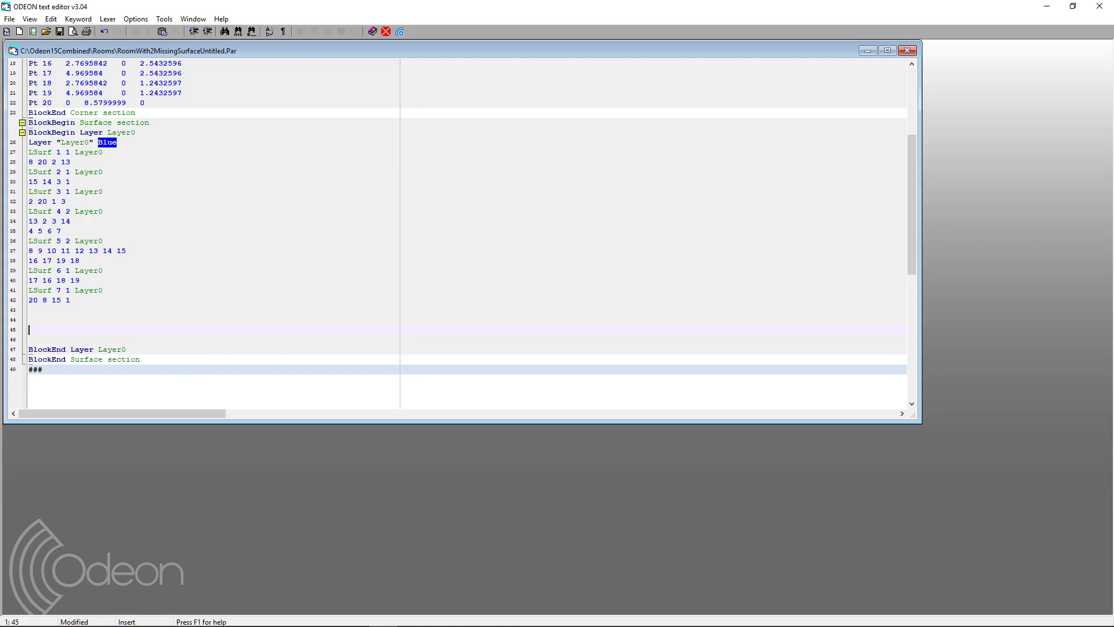
pyautogui.write('NumbOffSet Auto PtAbsRef Surf 1 Surface pasted from 3DView \t9\t10\t11\t12')
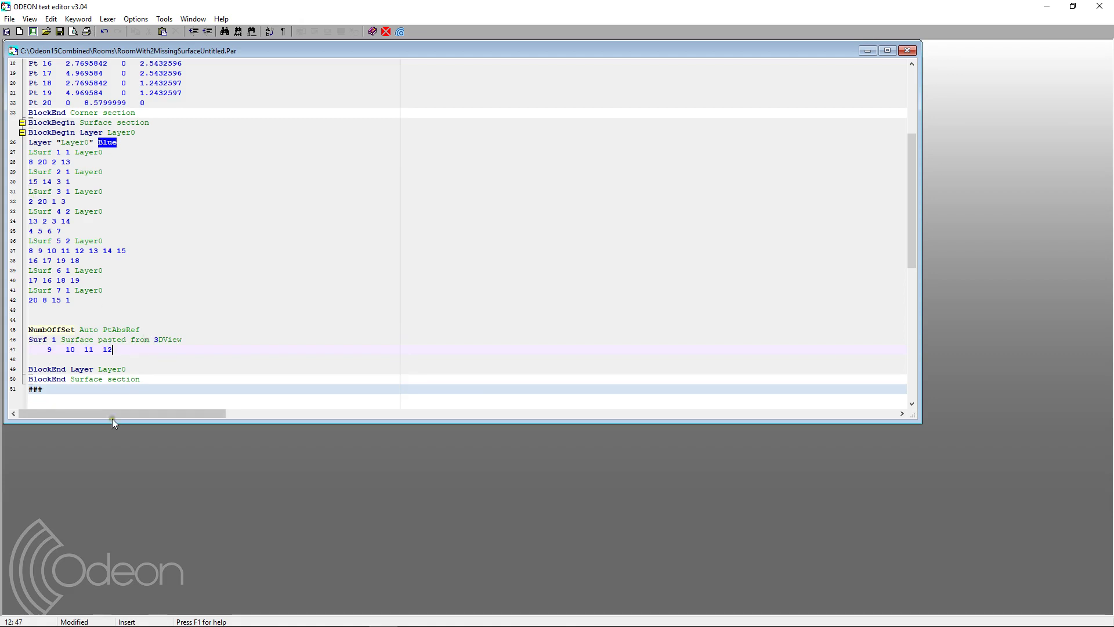
pyautogui.click(44, 328)
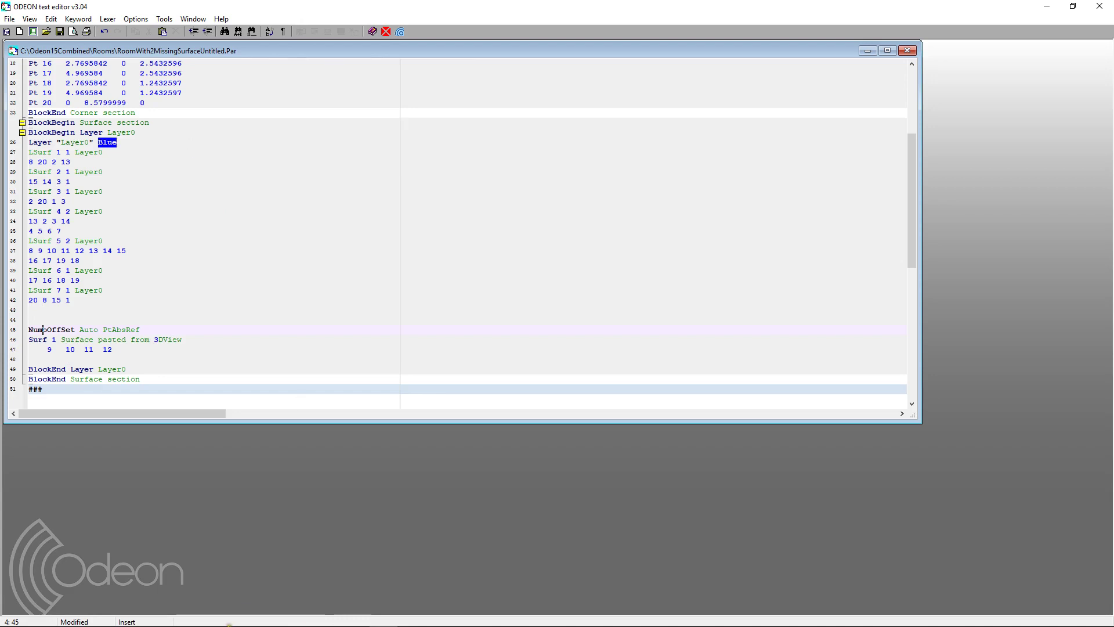
# Switch back to the room's 3D view in ODEON and pick the four corners of the missing window surface, starting from corner 4
pyautogui.click(300, 615)
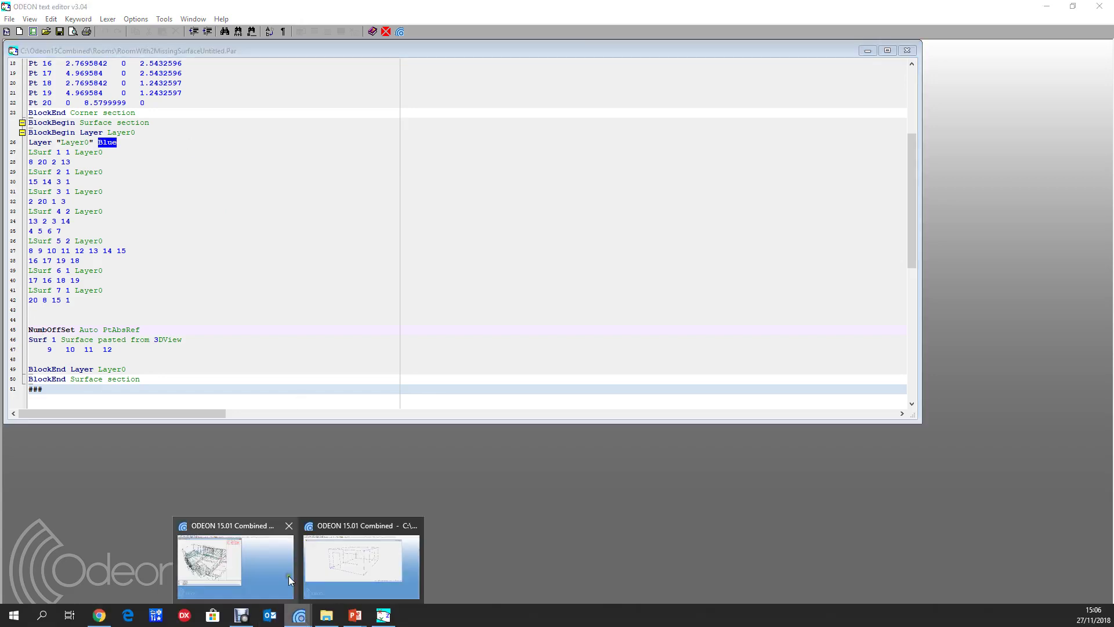
pyautogui.click(381, 554)
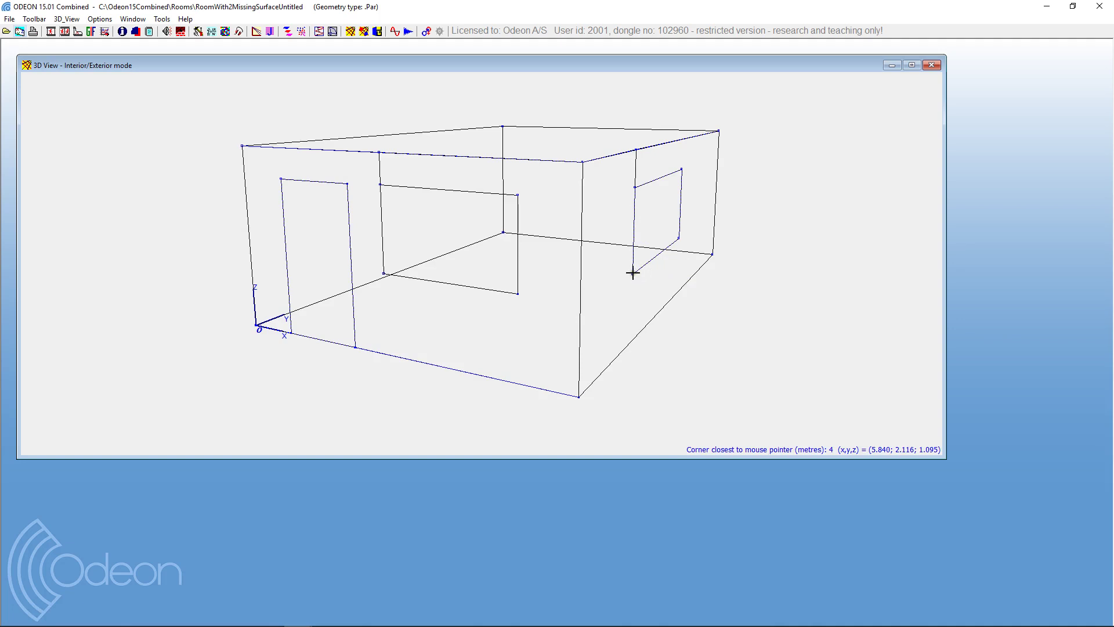
pyautogui.click(632, 273)
pyautogui.click(633, 272)
pyautogui.click(682, 235)
pyautogui.click(683, 169)
pyautogui.click(634, 188)
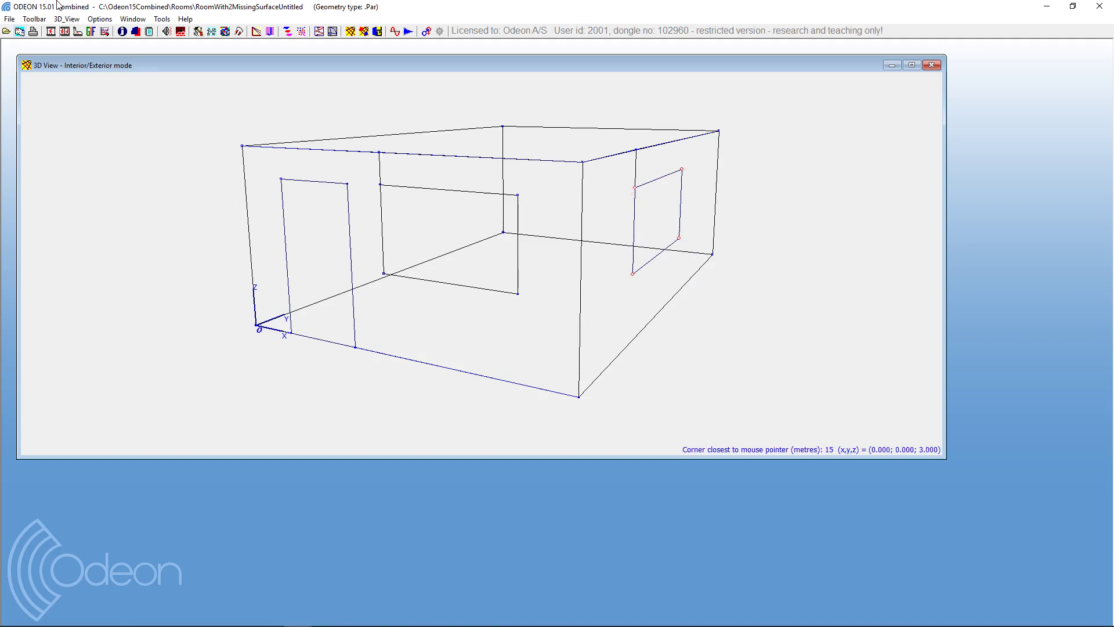
# Paste the window surface with corners 4, 7, 6 and 5 below the door surface, then save the file and reload it in ODEON
pyautogui.click(20, 31)
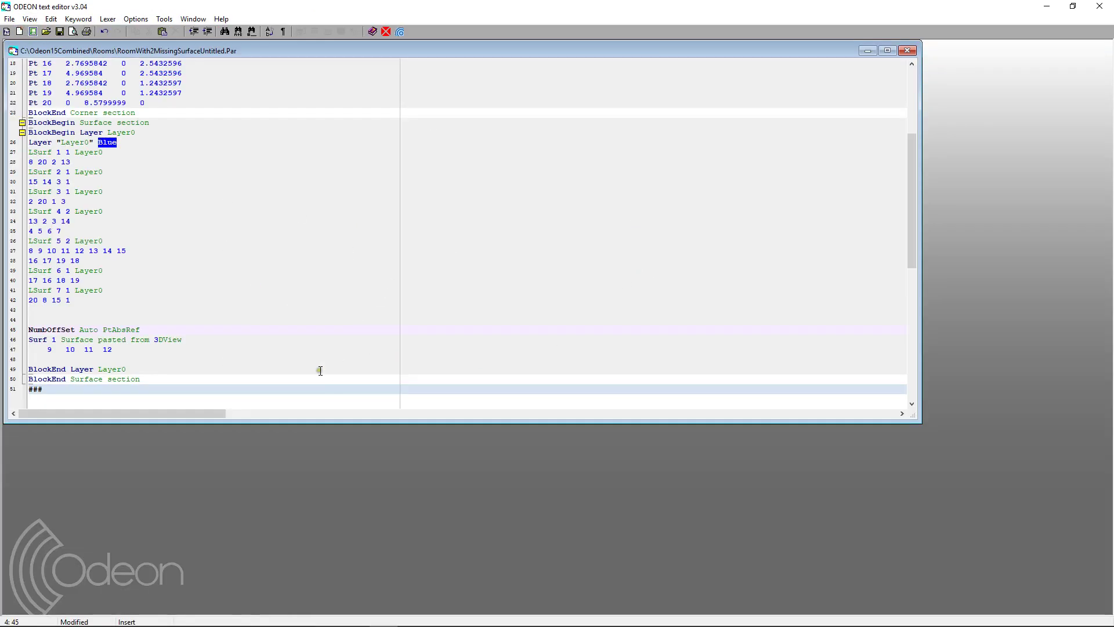
pyautogui.click(70, 360)
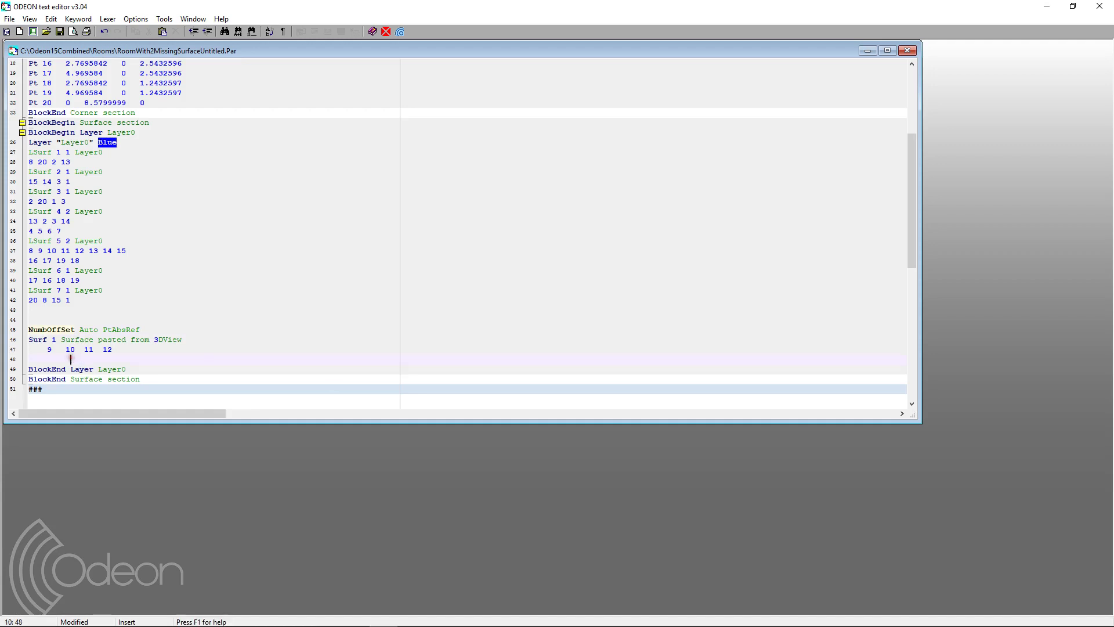
pyautogui.press('Return')
pyautogui.press('Return')
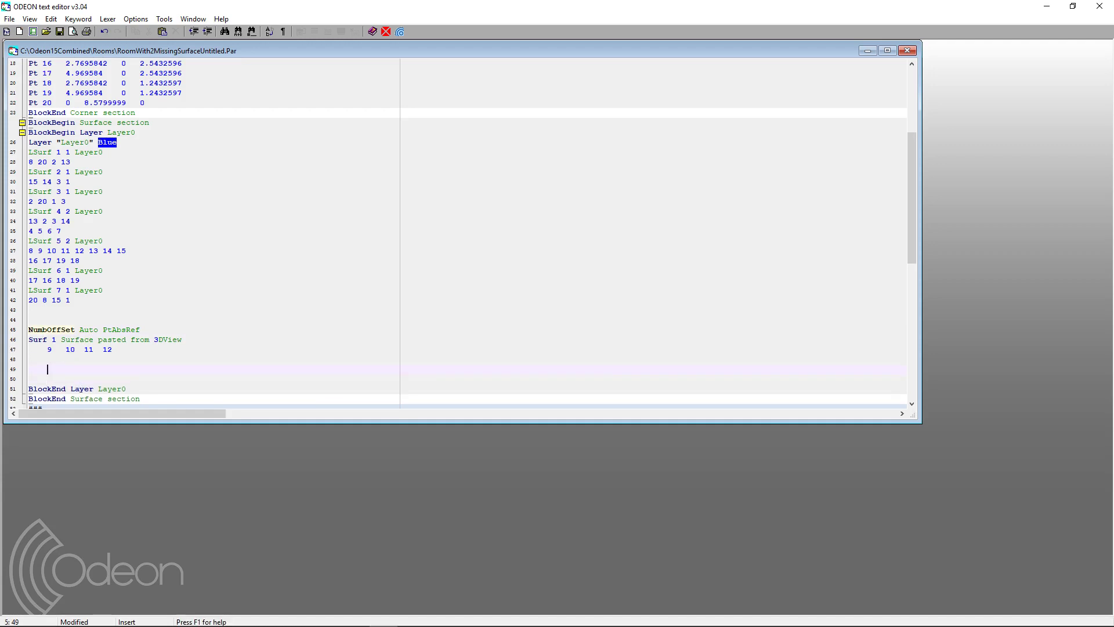
pyautogui.write('NumbOffSet Auto PtAbsRef Surf 1 Surface pasted from 3DView \t4\t7\t6\t5')
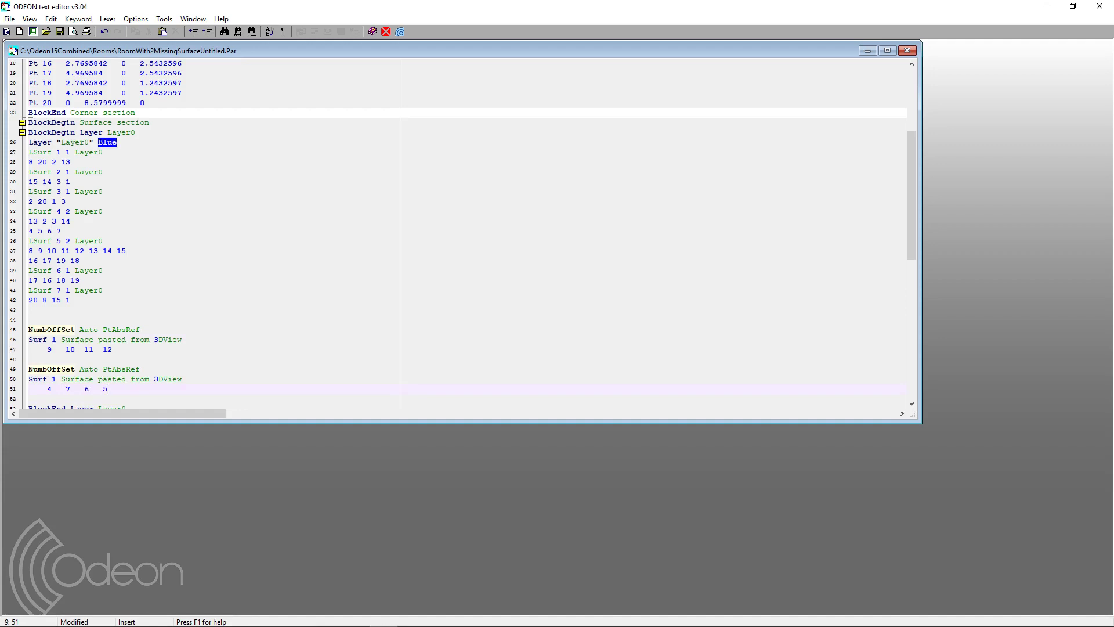
pyautogui.click(400, 32)
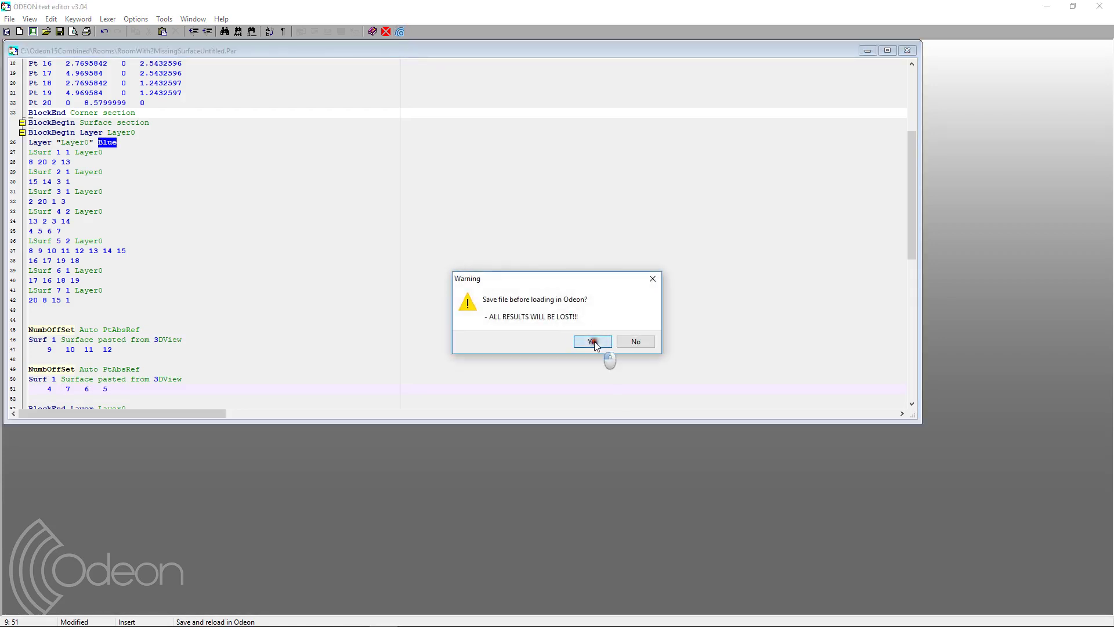
pyautogui.click(593, 342)
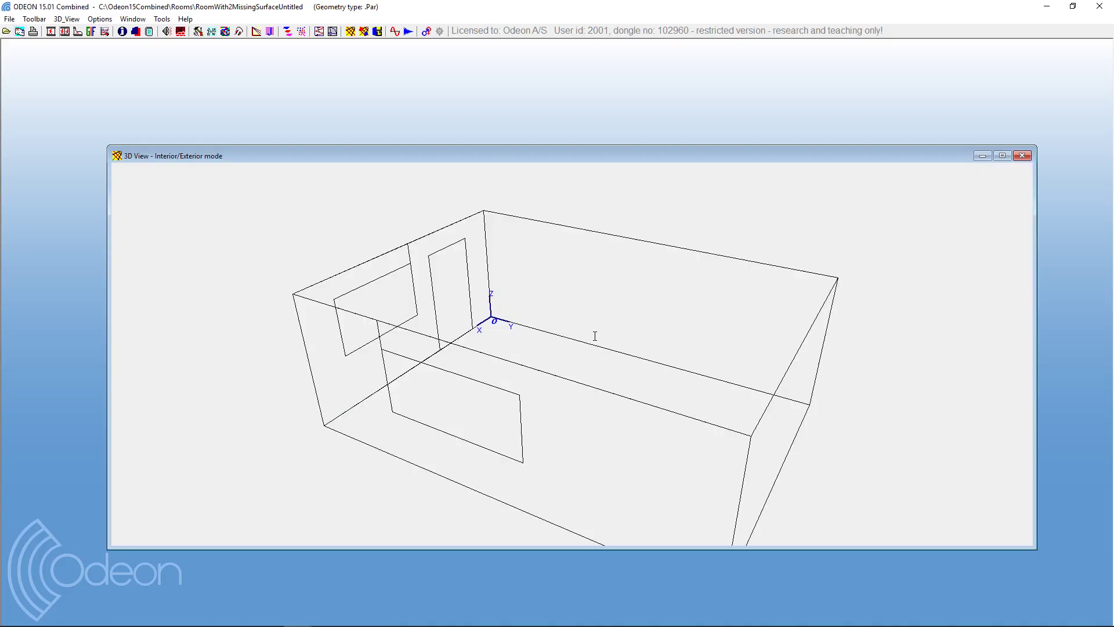
# Check the added surfaces in the 3D view by highlighting window surface 22 and door surface 21 from their shared corners
pyautogui.moveTo(572, 341); pyautogui.dragTo(675, 285)
pyautogui.moveTo(691, 340); pyautogui.dragTo(691, 308, button='right')
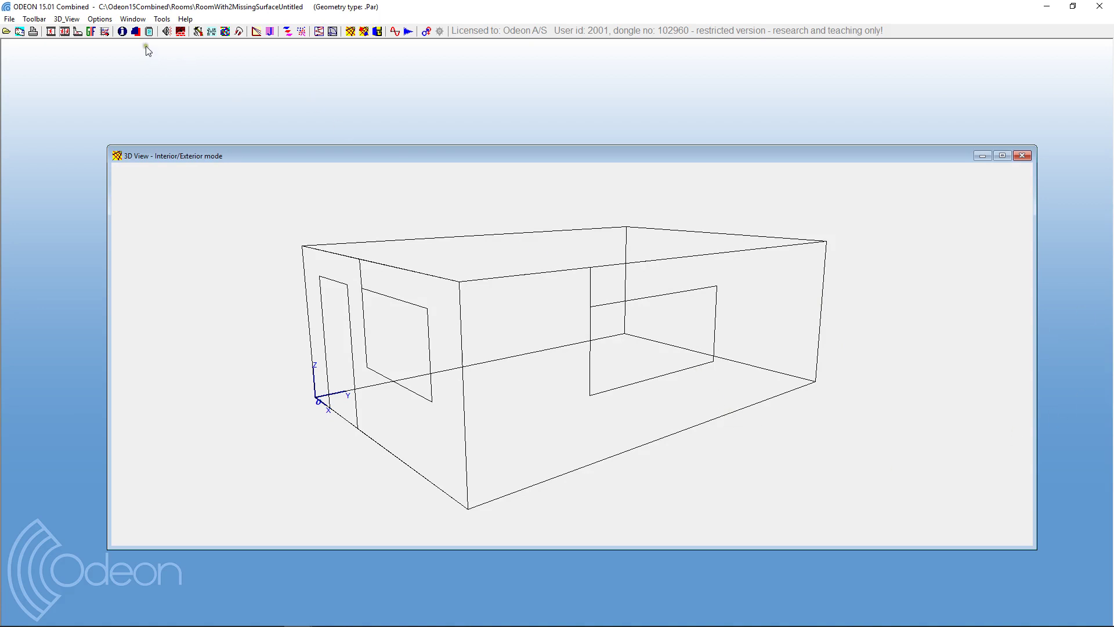
pyautogui.click(669, 398)
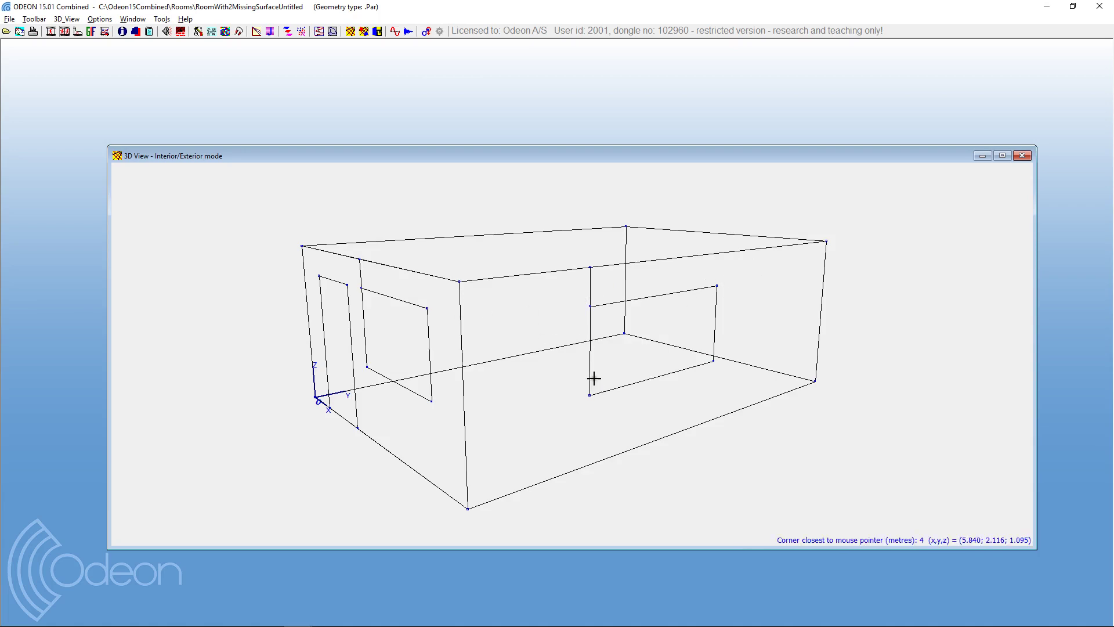
pyautogui.click(587, 395)
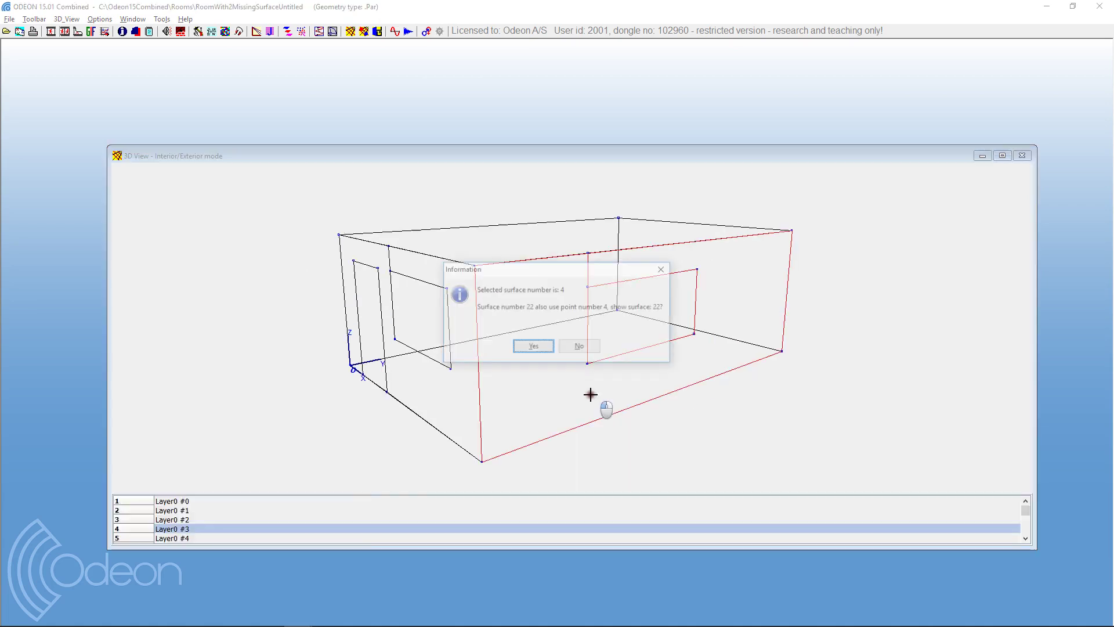
pyautogui.click(533, 347)
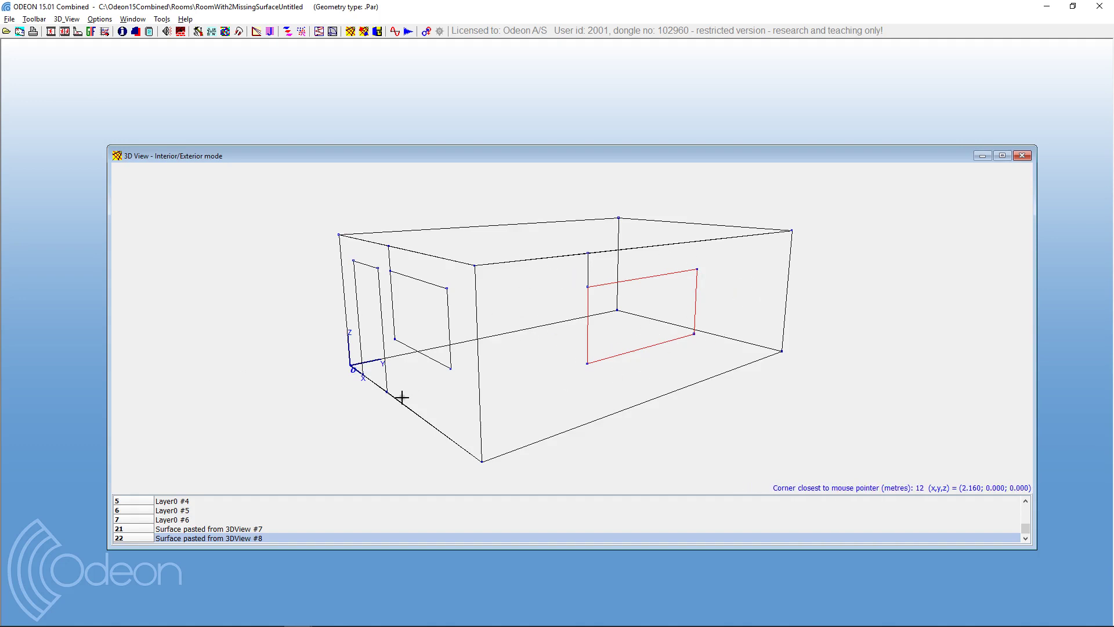
pyautogui.click(374, 267)
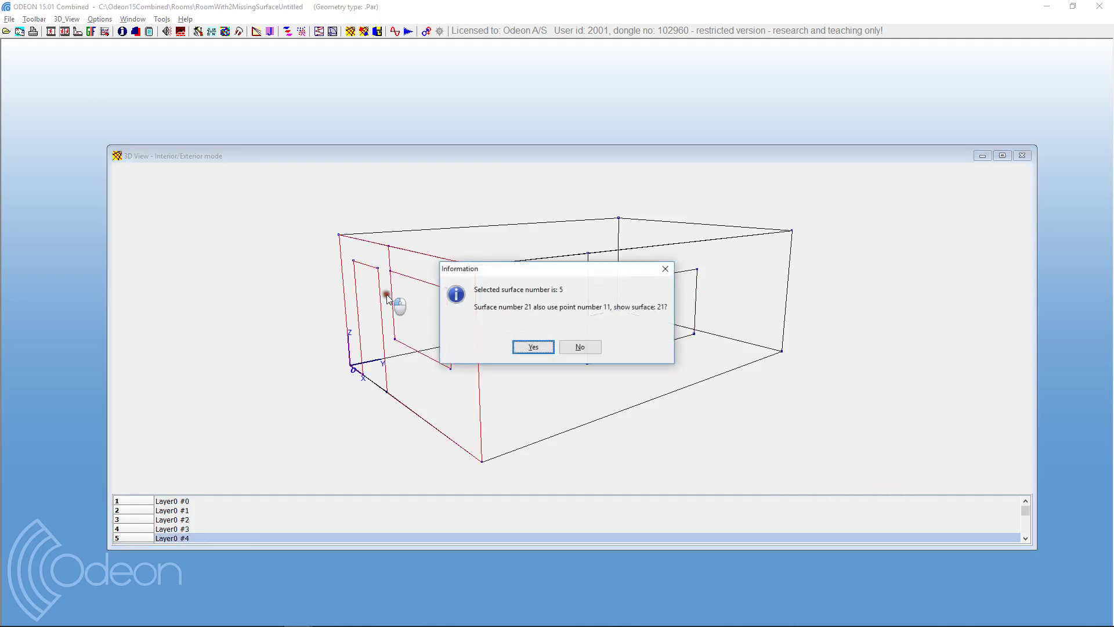
pyautogui.click(534, 347)
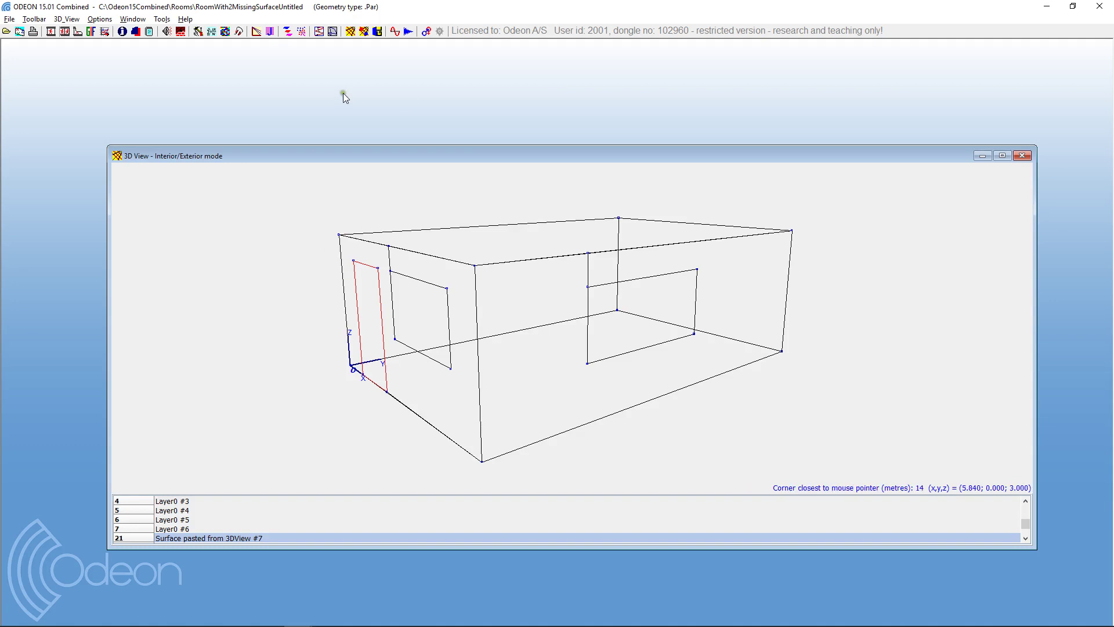
# Assign material 2, 100% reflecting, to the pasted surfaces 21 and 22 in the material list
pyautogui.click(181, 32)
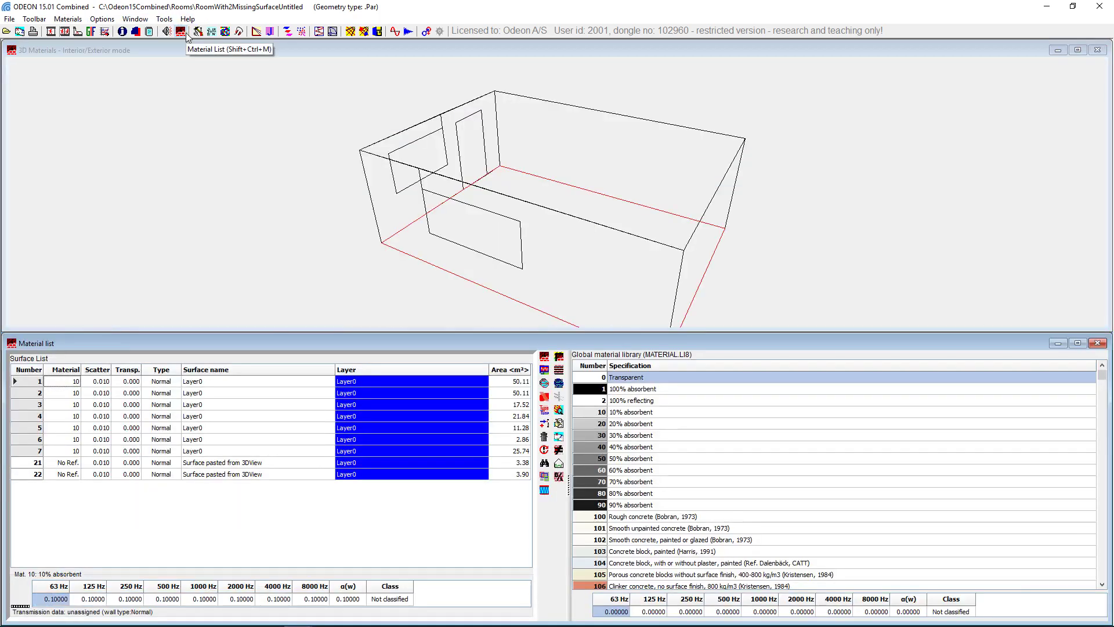
pyautogui.click(56, 466)
pyautogui.click(65, 474)
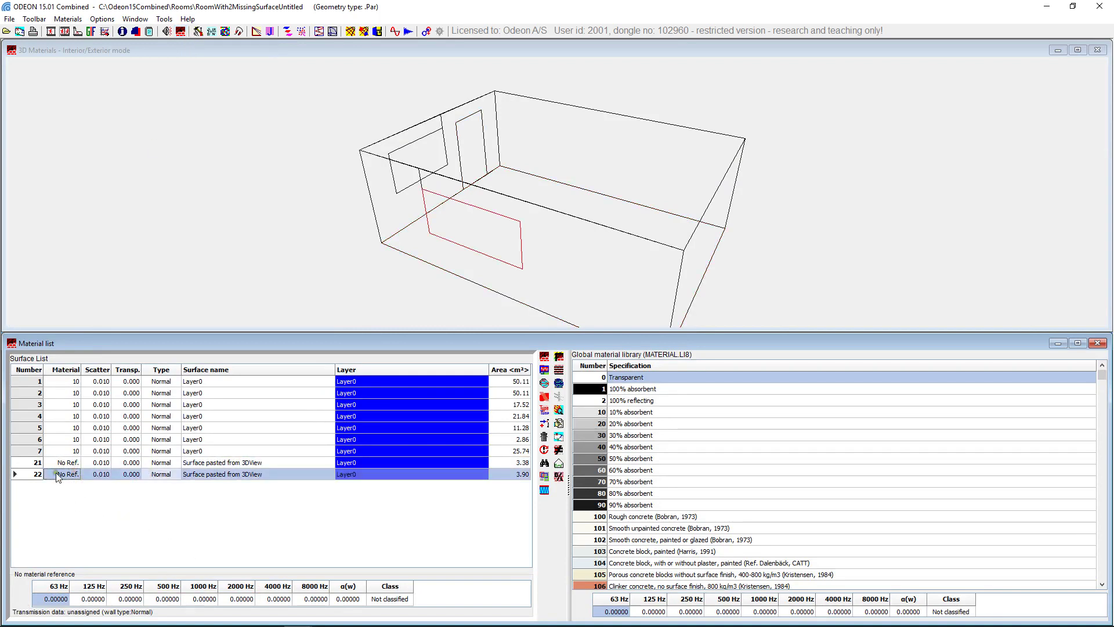
pyautogui.click(60, 464)
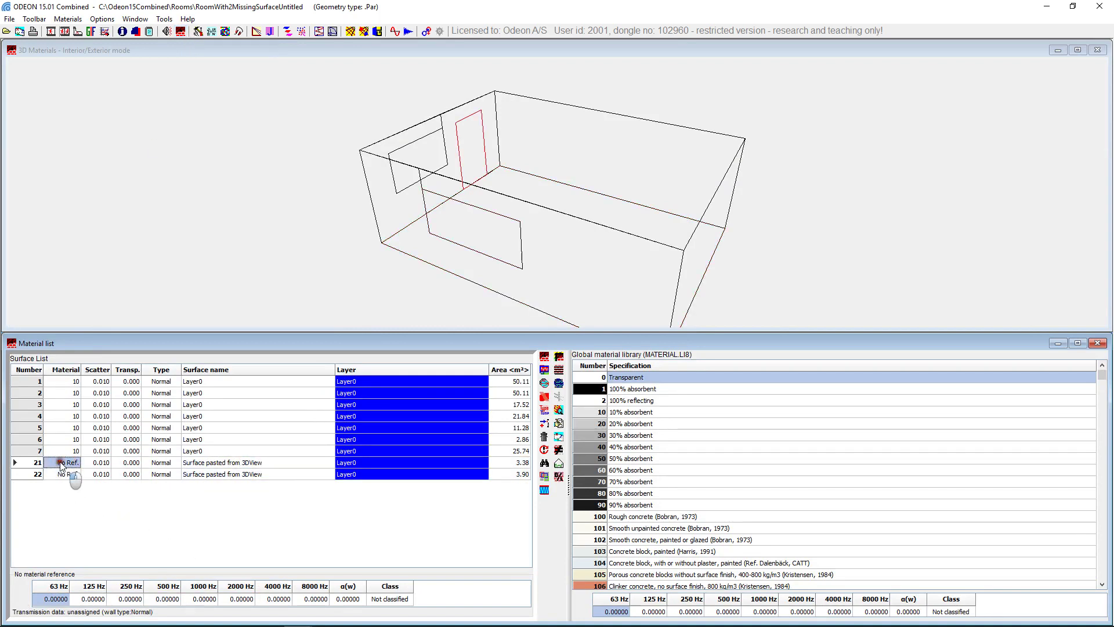
pyautogui.click(623, 403)
pyautogui.click(545, 368)
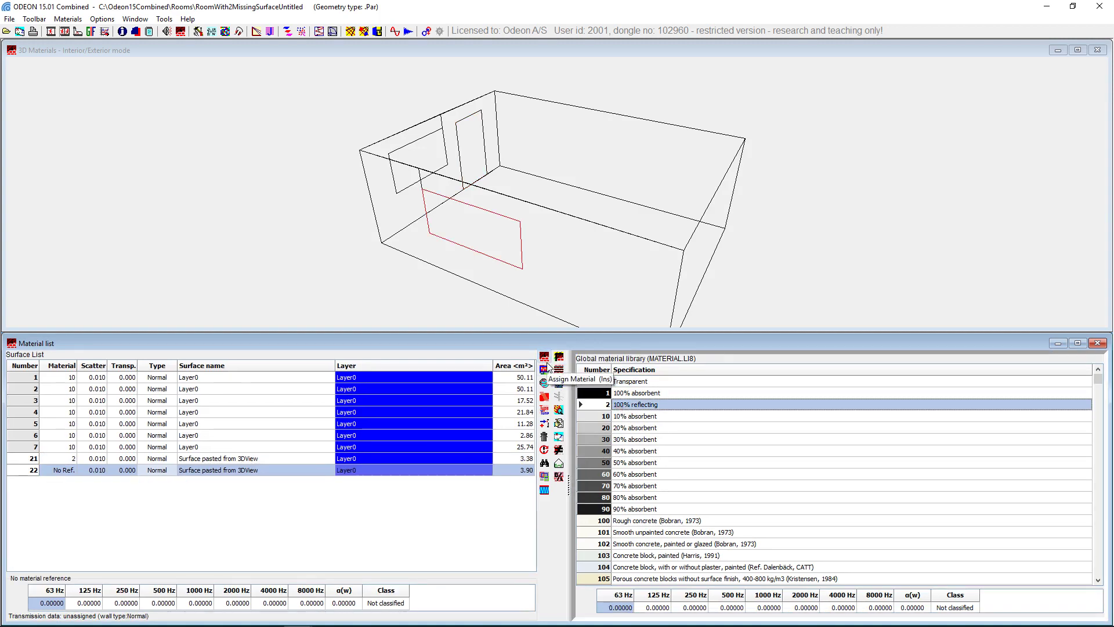
pyautogui.click(545, 367)
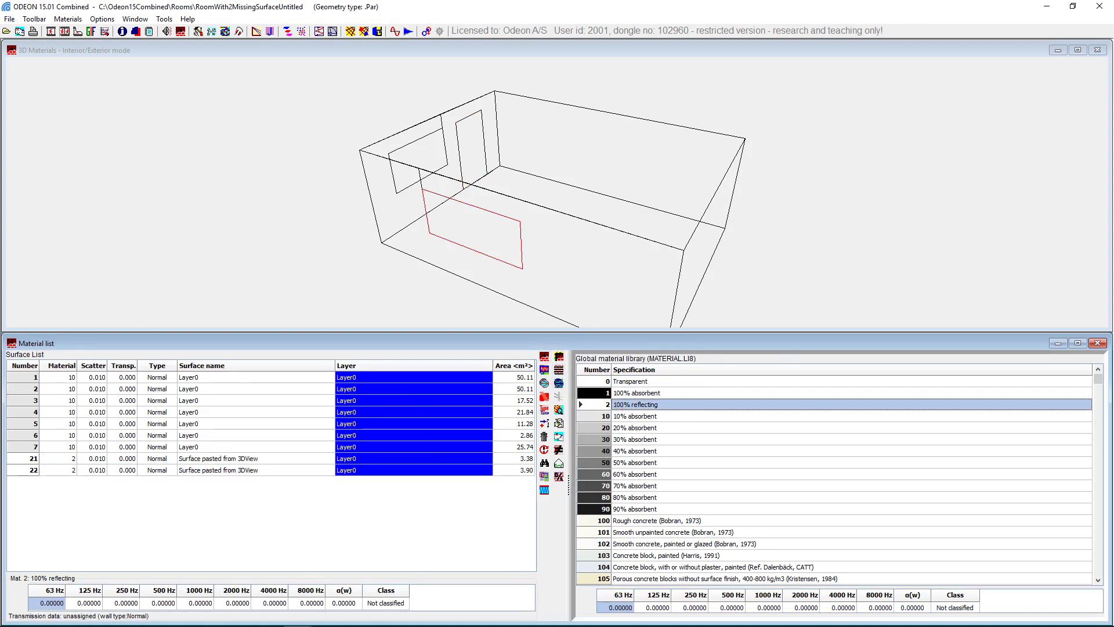
# Save the material changes to the MAT-file and free-run the 3D ray tracing with 1000 rays to check for escaping rays
pyautogui.click(319, 30)
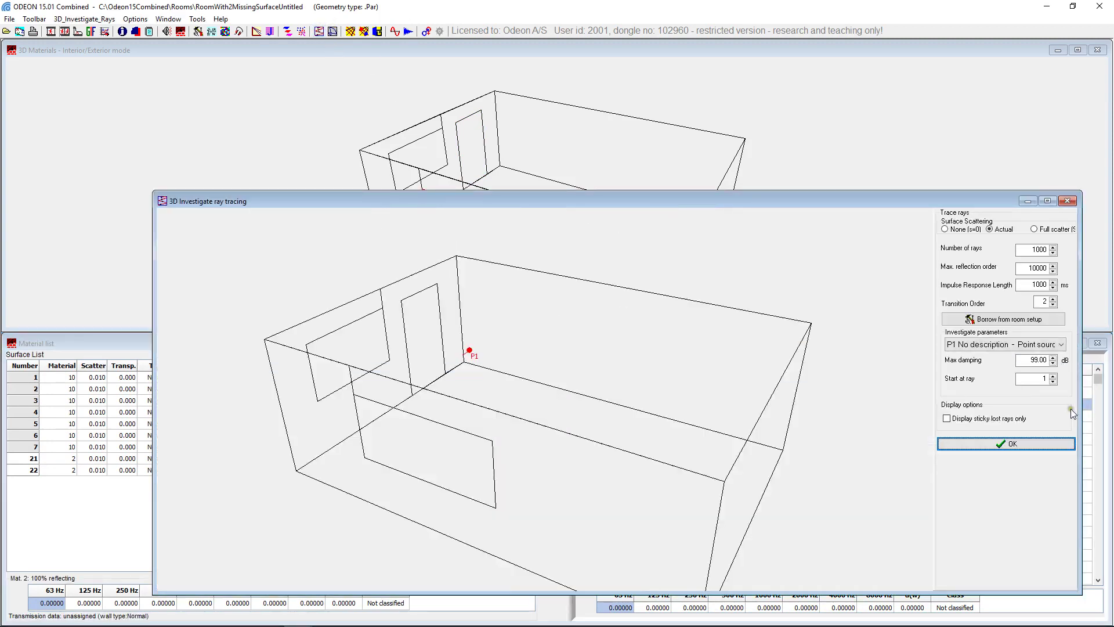
pyautogui.click(986, 443)
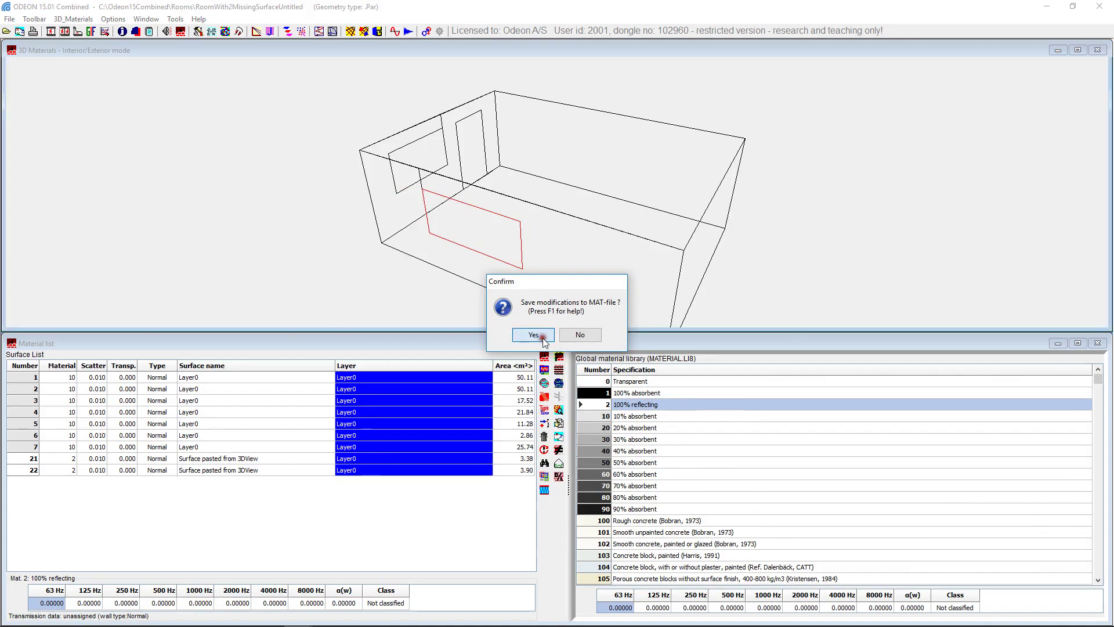
pyautogui.click(534, 335)
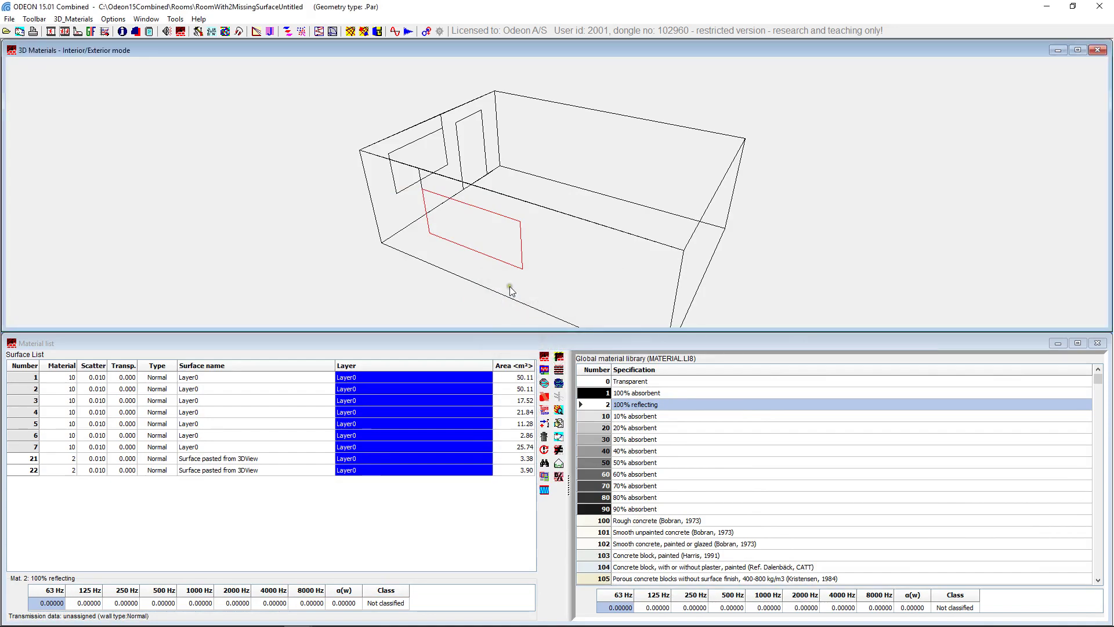
pyautogui.click(1038, 372)
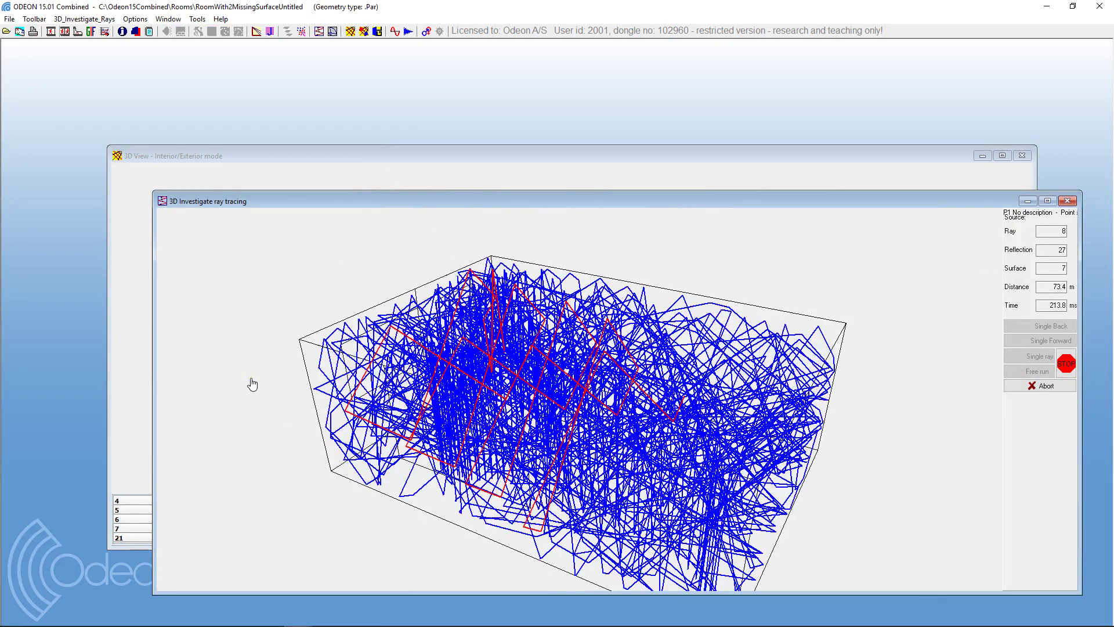
pyautogui.moveTo(216, 391)
pyautogui.mouseDown()
pyautogui.moveTo(569, 354)
pyautogui.moveTo(660, 316)
pyautogui.moveTo(465, 343)
pyautogui.moveTo(378, 316)
pyautogui.moveTo(457, 432)
pyautogui.moveTo(361, 460)
pyautogui.moveTo(391, 609)
pyautogui.moveTo(299, 510)
pyautogui.moveTo(738, 507)
pyautogui.moveTo(549, 460)
pyautogui.moveTo(607, 445)
pyautogui.moveTo(288, 527)
pyautogui.moveTo(279, 510)
pyautogui.mouseUp()
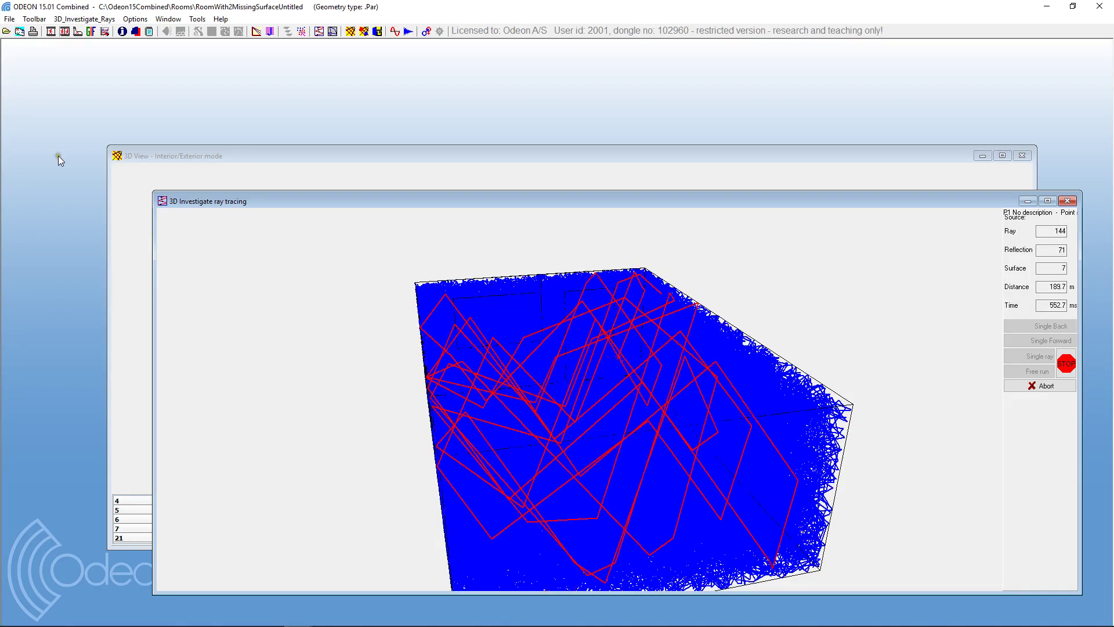
# Look around the room's interior in the 3D OpenGL rendering to check the filled door and window openings, and close the rendering
pyautogui.click(377, 31)
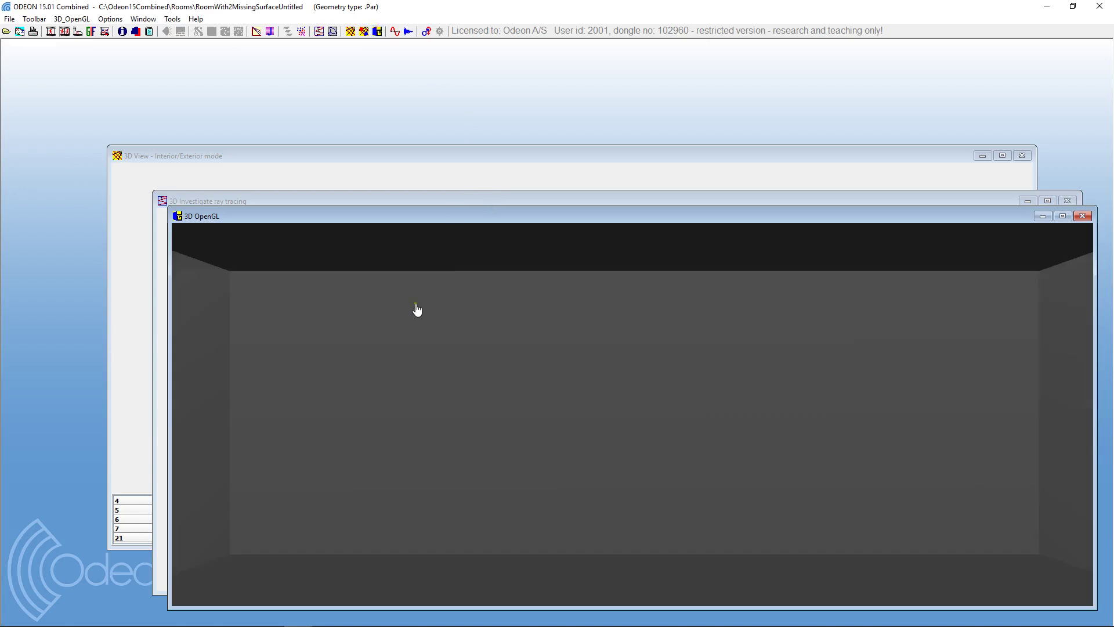
pyautogui.moveTo(415, 406); pyautogui.dragTo(929, 438)
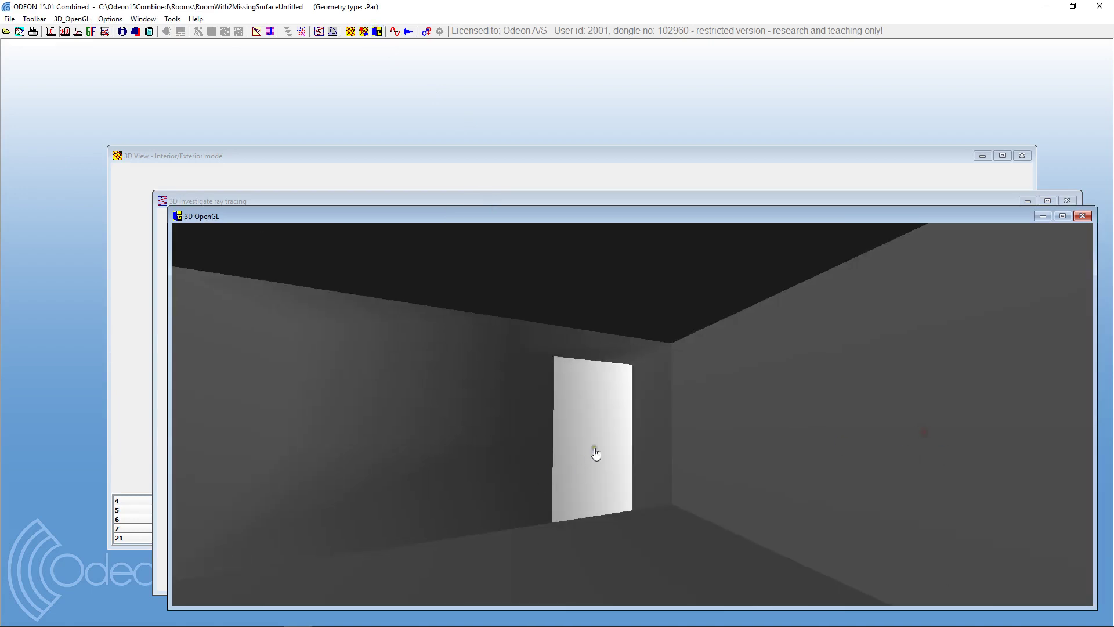
pyautogui.moveTo(596, 454); pyautogui.dragTo(798, 458)
pyautogui.moveTo(402, 450); pyautogui.dragTo(469, 336)
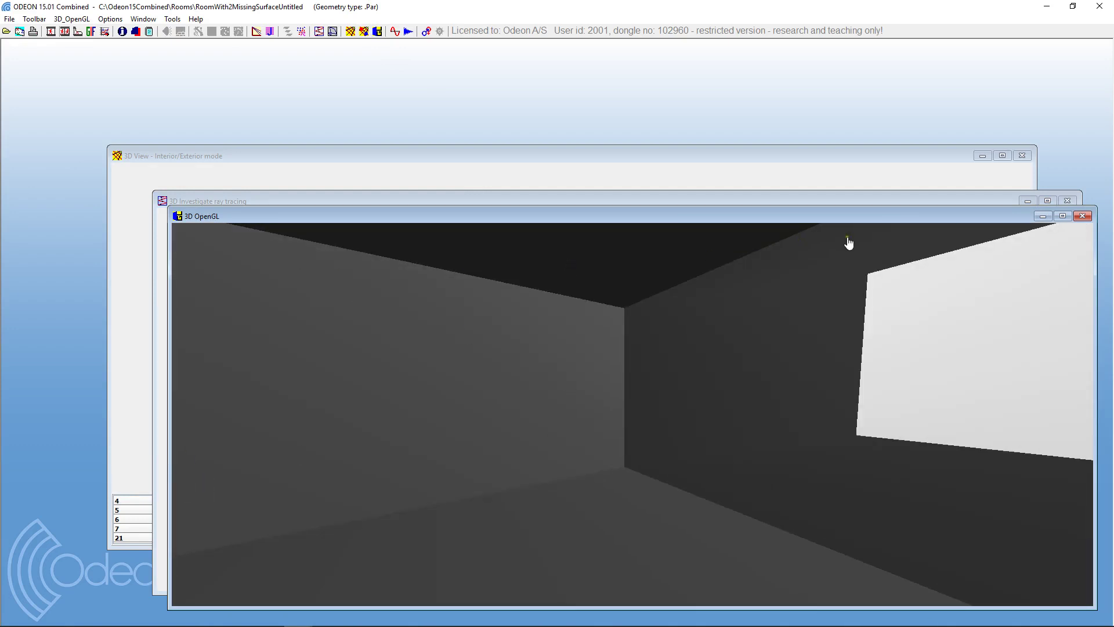
pyautogui.click(1083, 219)
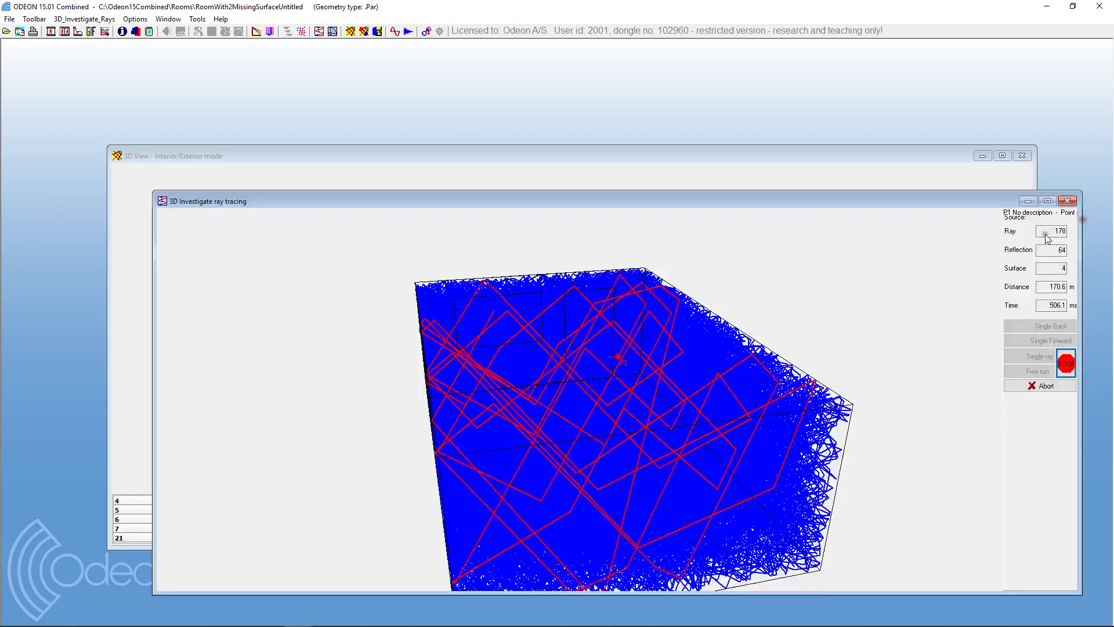